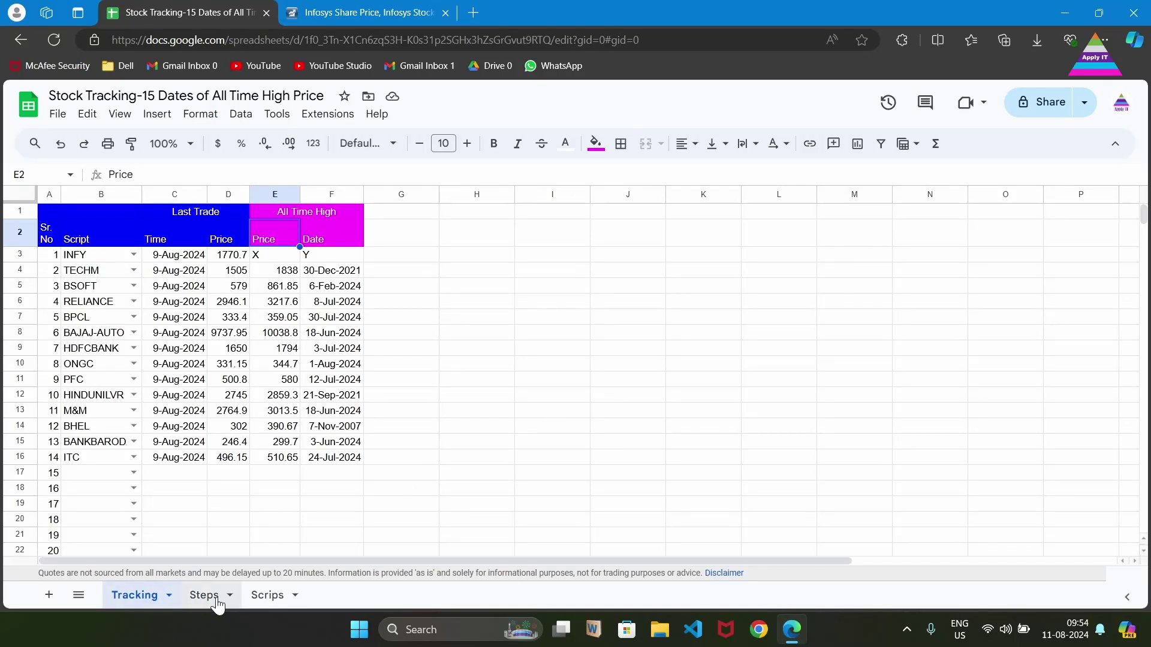
Look through the Scrips, Tracking and Steps sheets, then return to the Tracking sheet
{"action": "left_click", "coordinate": [263, 596]}
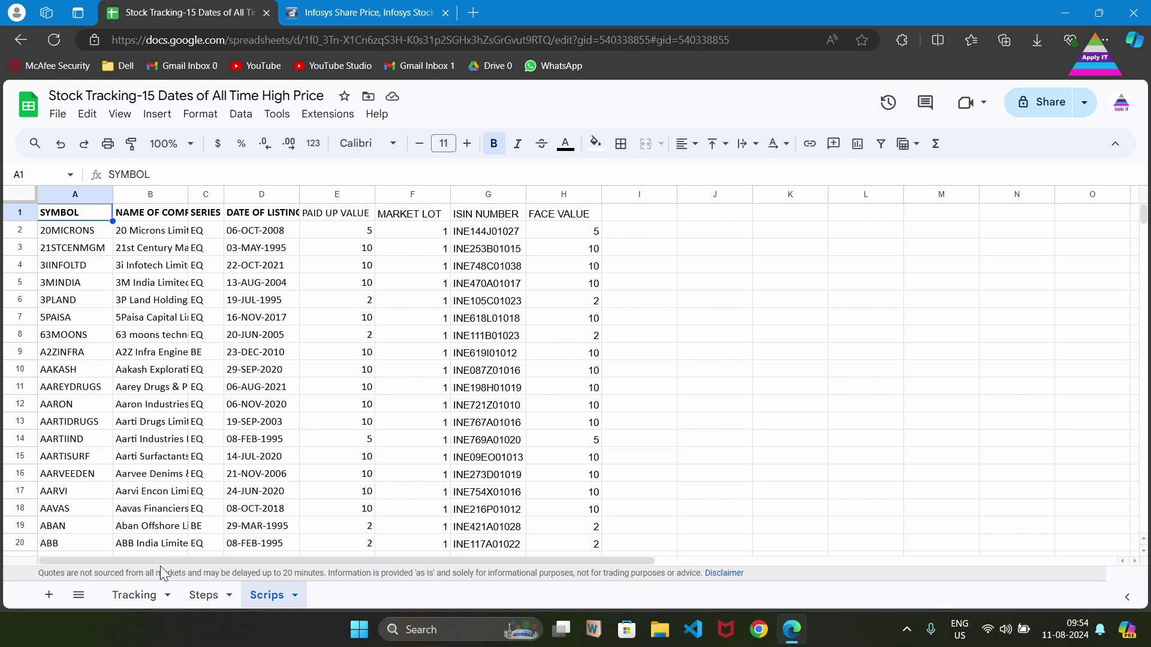
{"action": "left_click", "coordinate": [135, 596]}
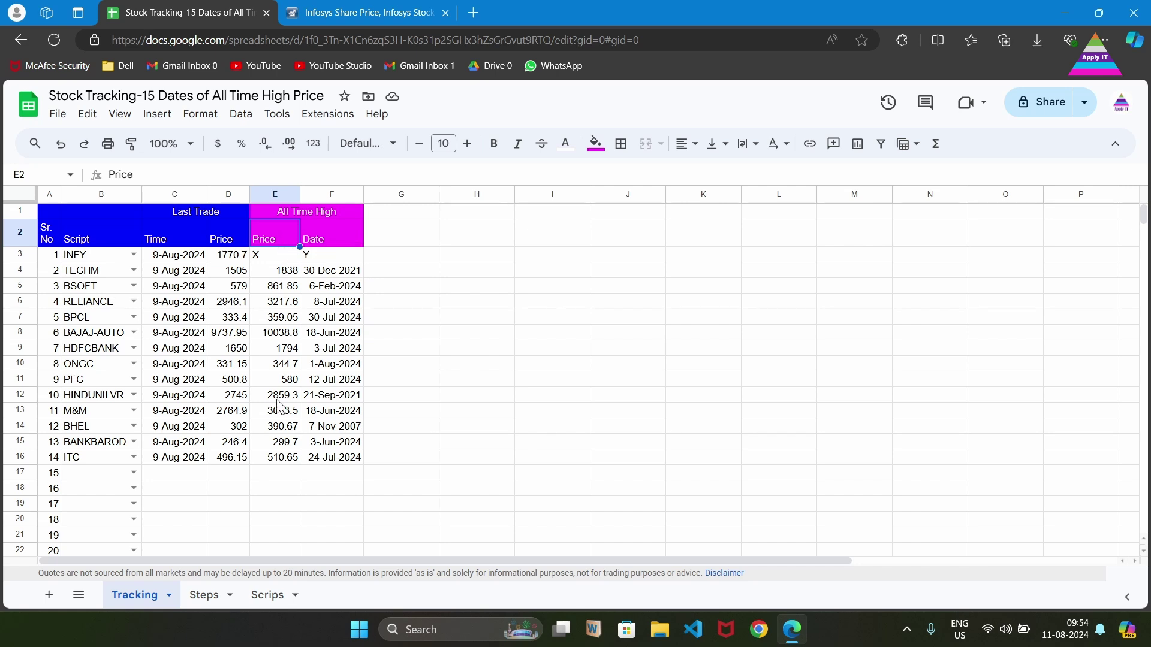
{"action": "left_click", "coordinate": [205, 595]}
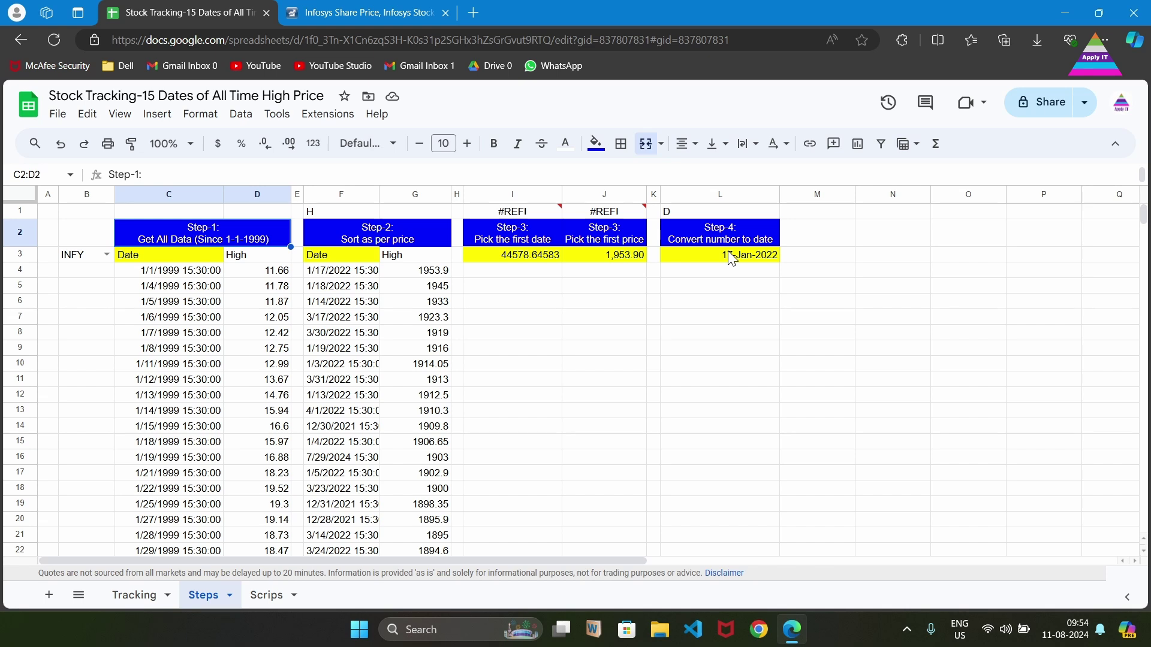
{"action": "key", "text": "ctrl+shift+Page_Up"}
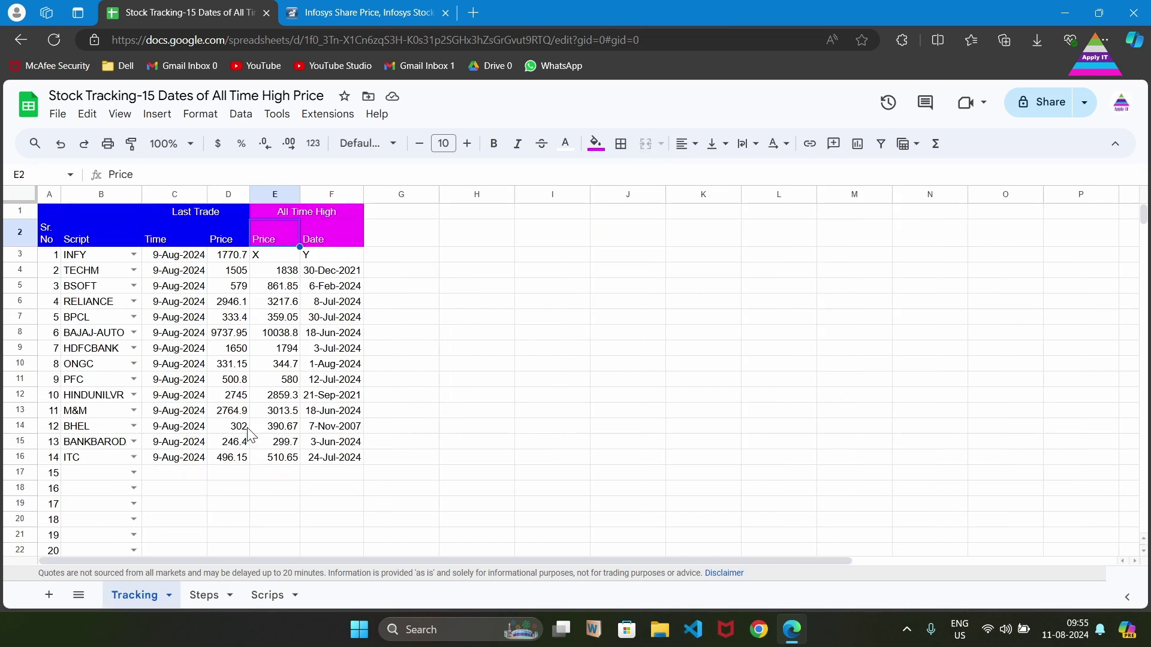
Inspect the placeholder IF formulas for INFY's all-time-high price and date in E3 and F3 of the Tracking sheet
{"action": "left_click", "coordinate": [265, 260]}
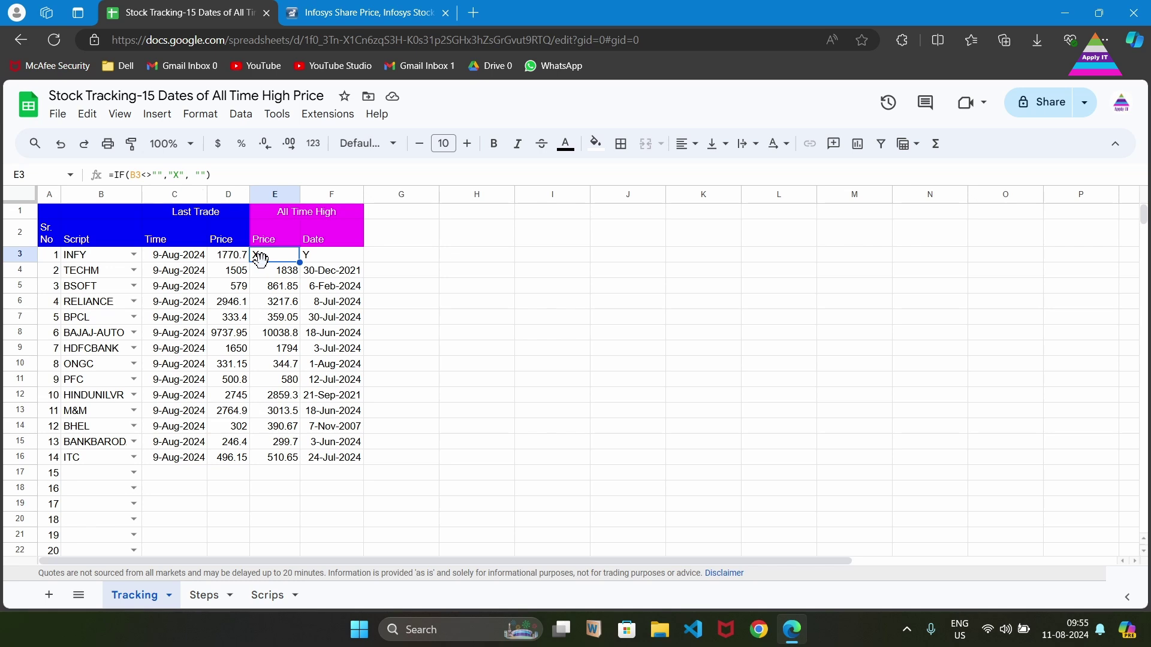
{"action": "left_click", "coordinate": [314, 261]}
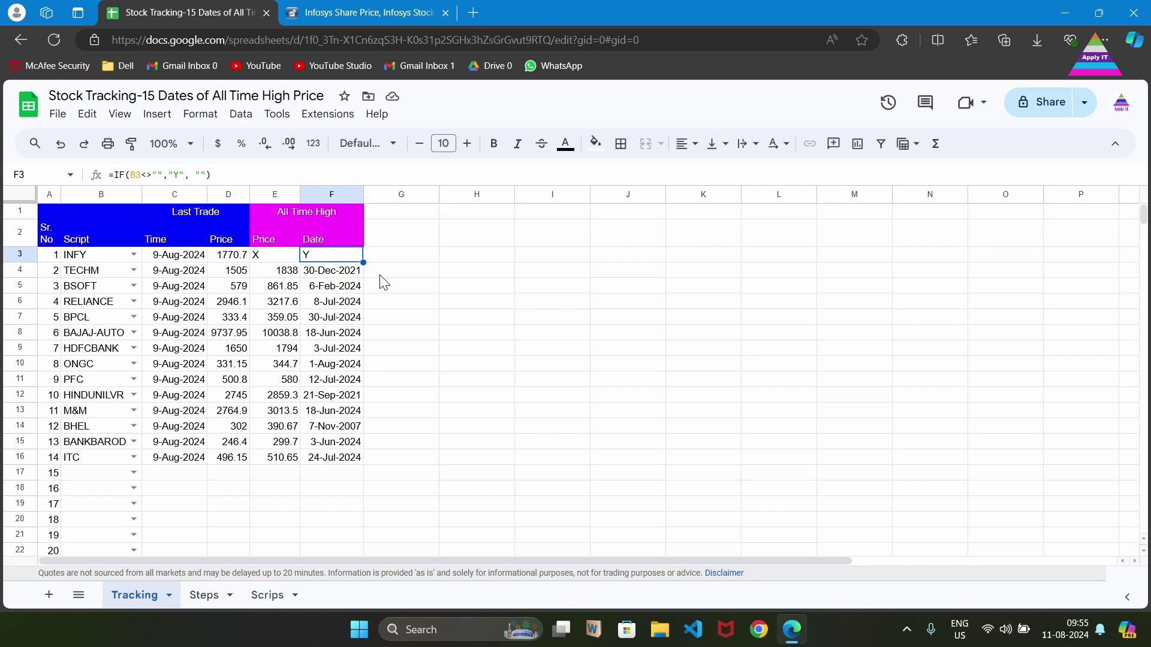
{"action": "left_click", "coordinate": [268, 261]}
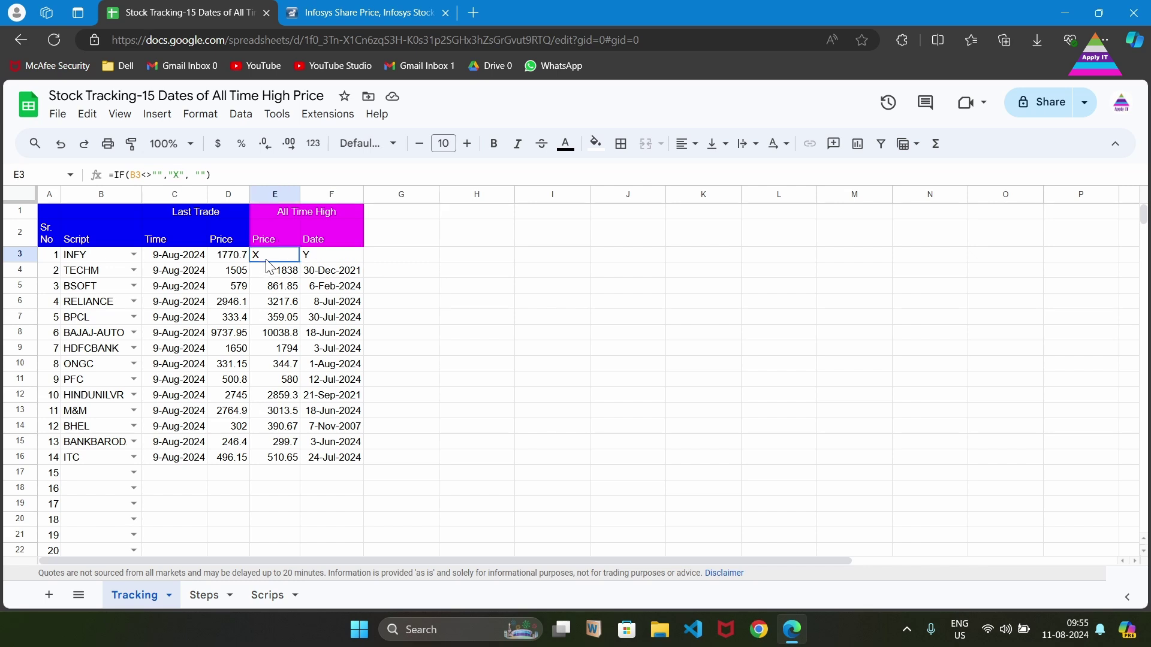
{"action": "left_click", "coordinate": [312, 259]}
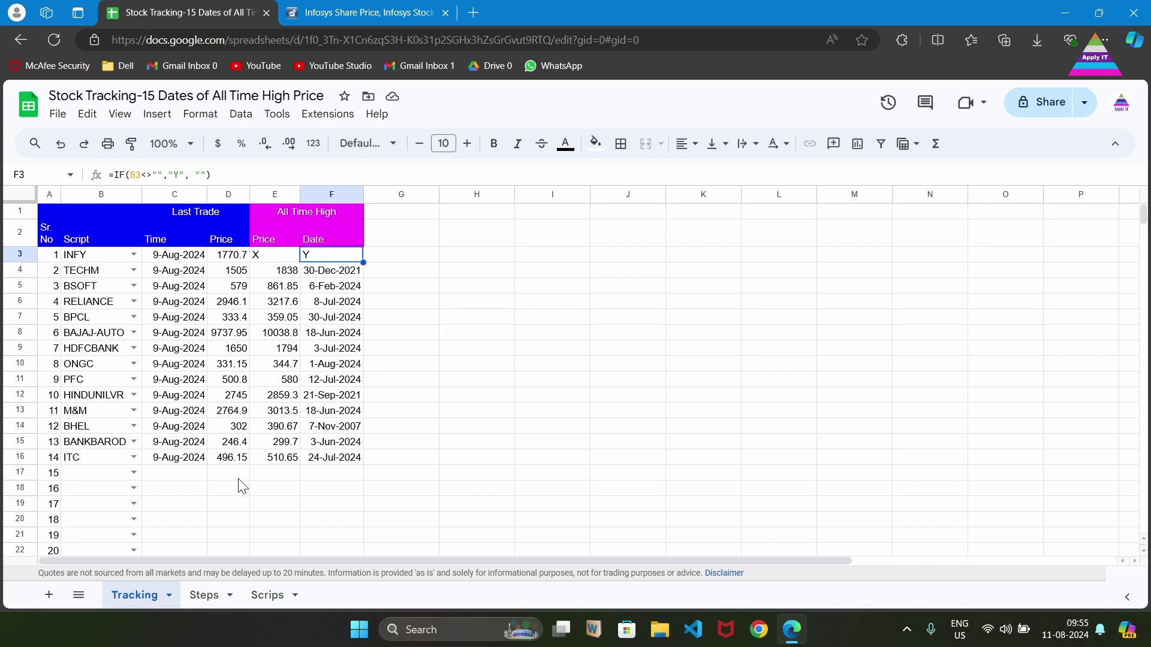
Compare the script cell B3 on the Steps and Tracking sheets, and view the GOOGLEFINANCE formula in C3 of Steps
{"action": "left_click", "coordinate": [207, 607]}
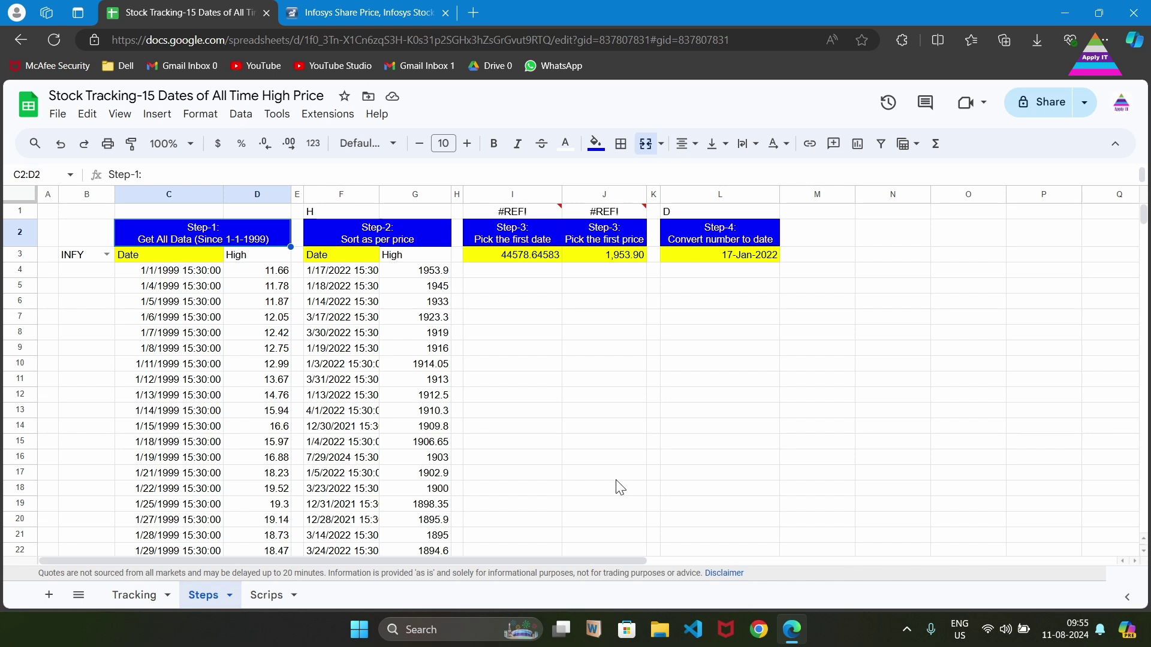
{"action": "left_click", "coordinate": [142, 262]}
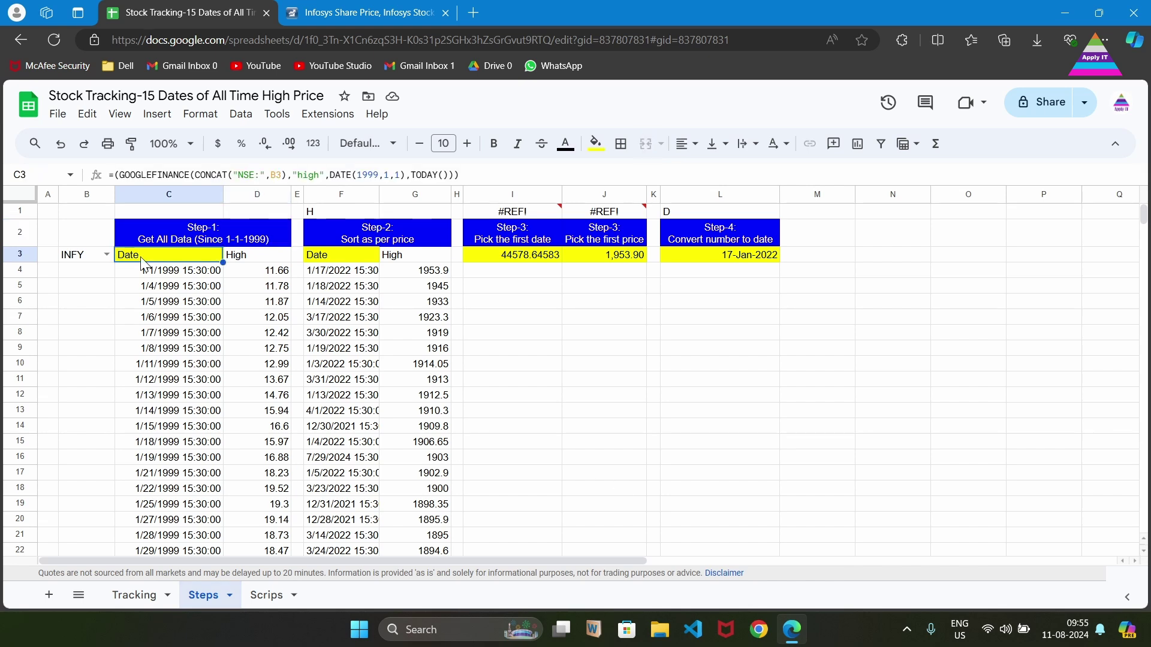
{"action": "left_click", "coordinate": [93, 256]}
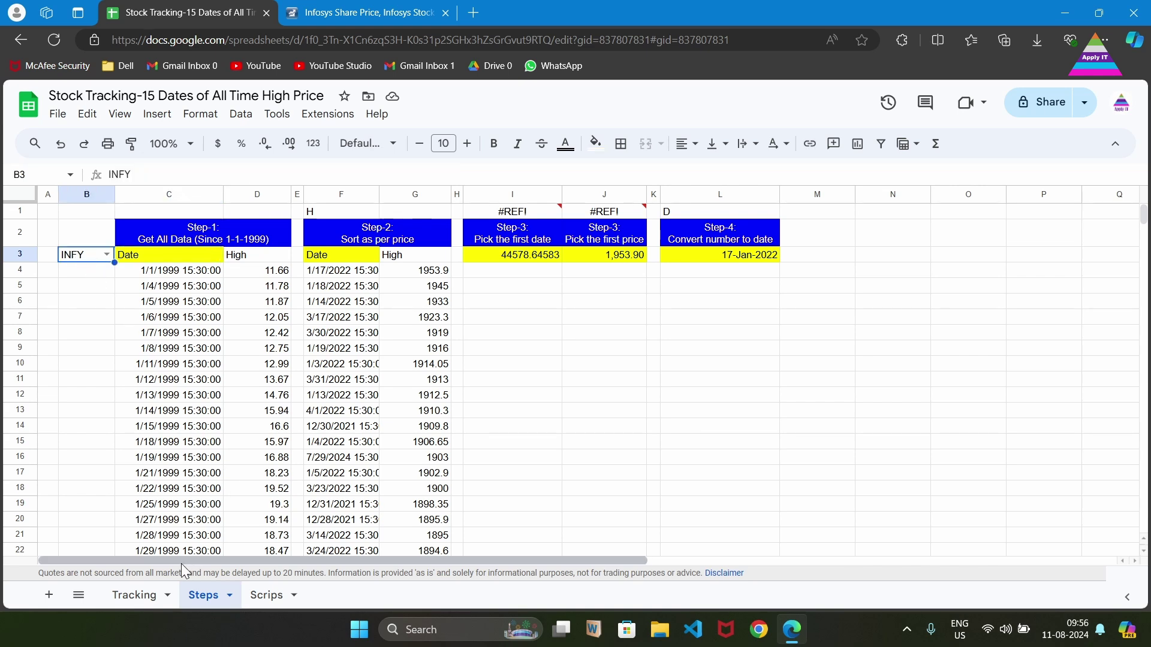
{"action": "left_click", "coordinate": [146, 595]}
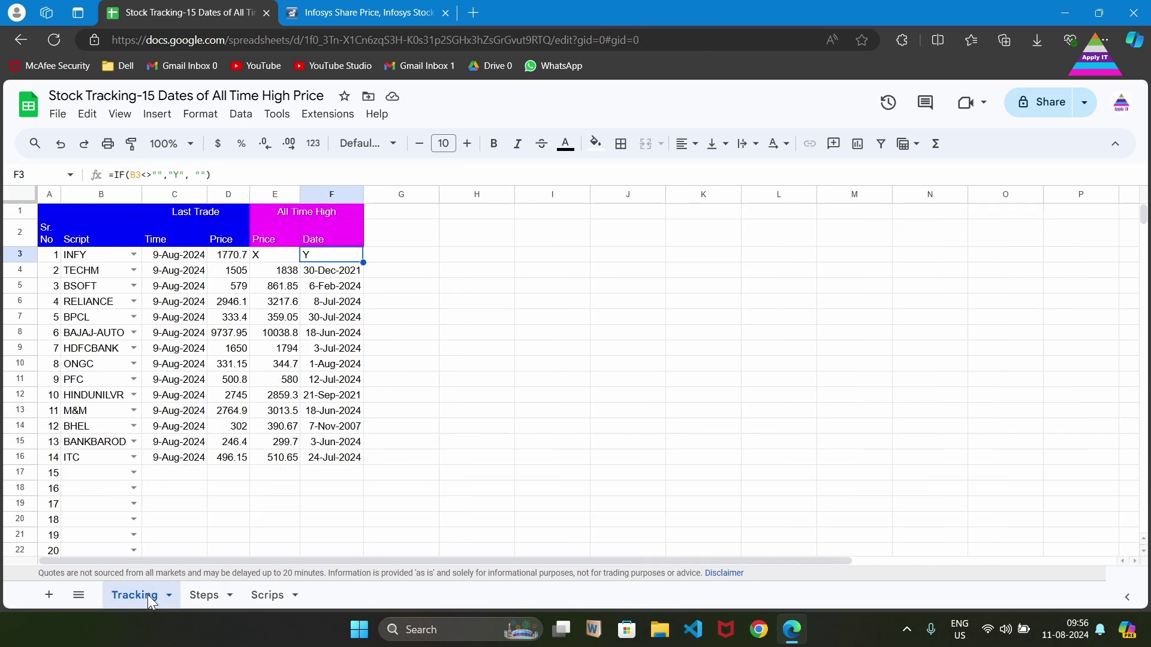
{"action": "left_click", "coordinate": [100, 256]}
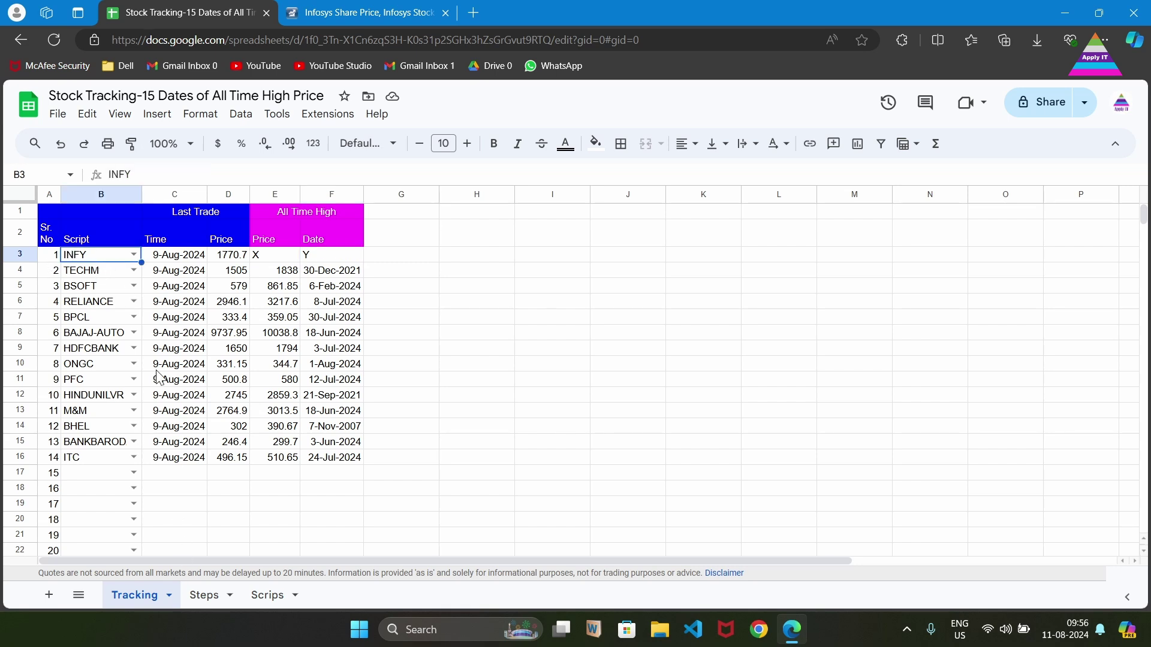
{"action": "left_click", "coordinate": [203, 594]}
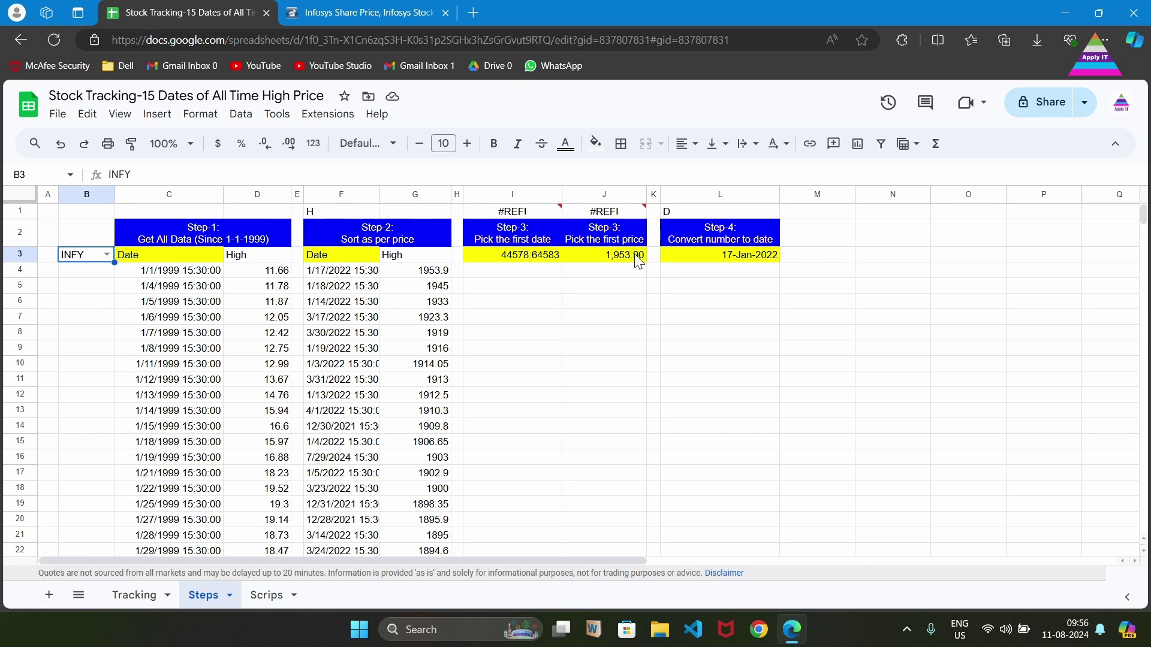
{"action": "left_click", "coordinate": [144, 596]}
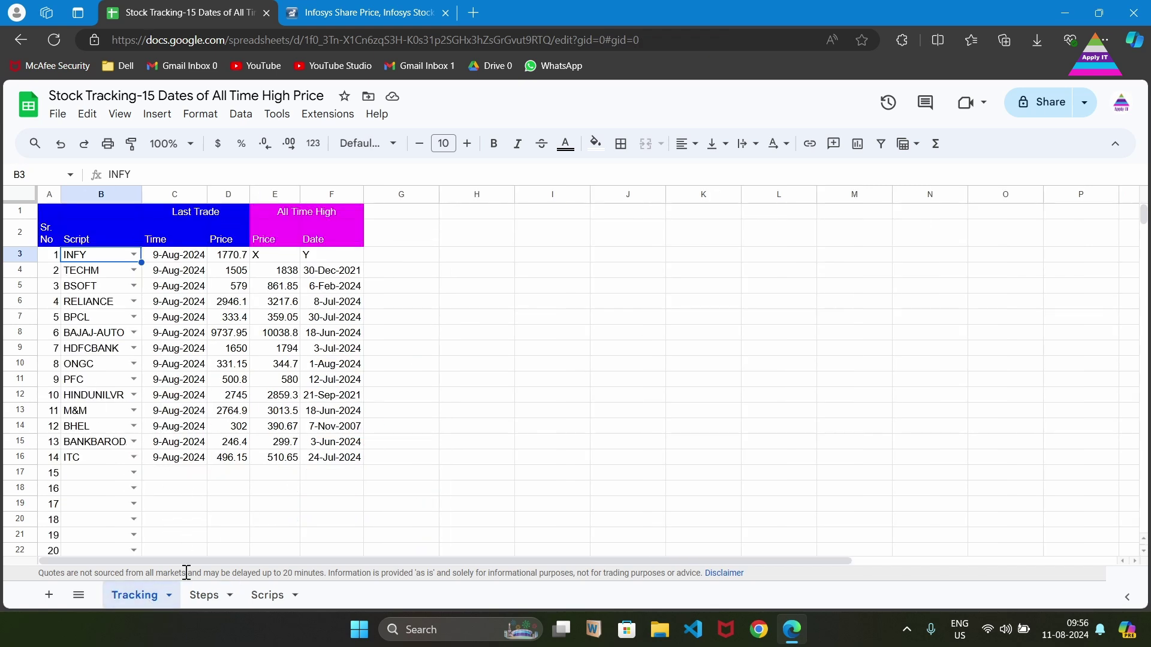
On the Steps sheet, examine the attribute, start-date and end-date arguments of the Step-1 GOOGLEFINANCE formula in C3
{"action": "left_click", "coordinate": [202, 595]}
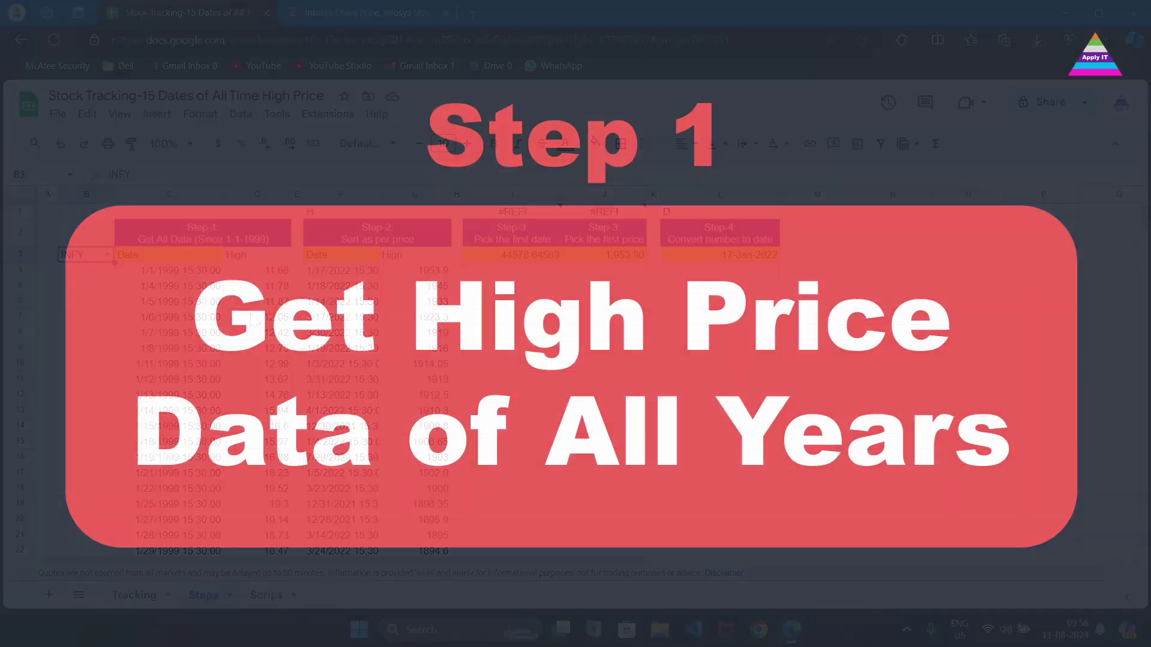
{"action": "left_click", "coordinate": [146, 255]}
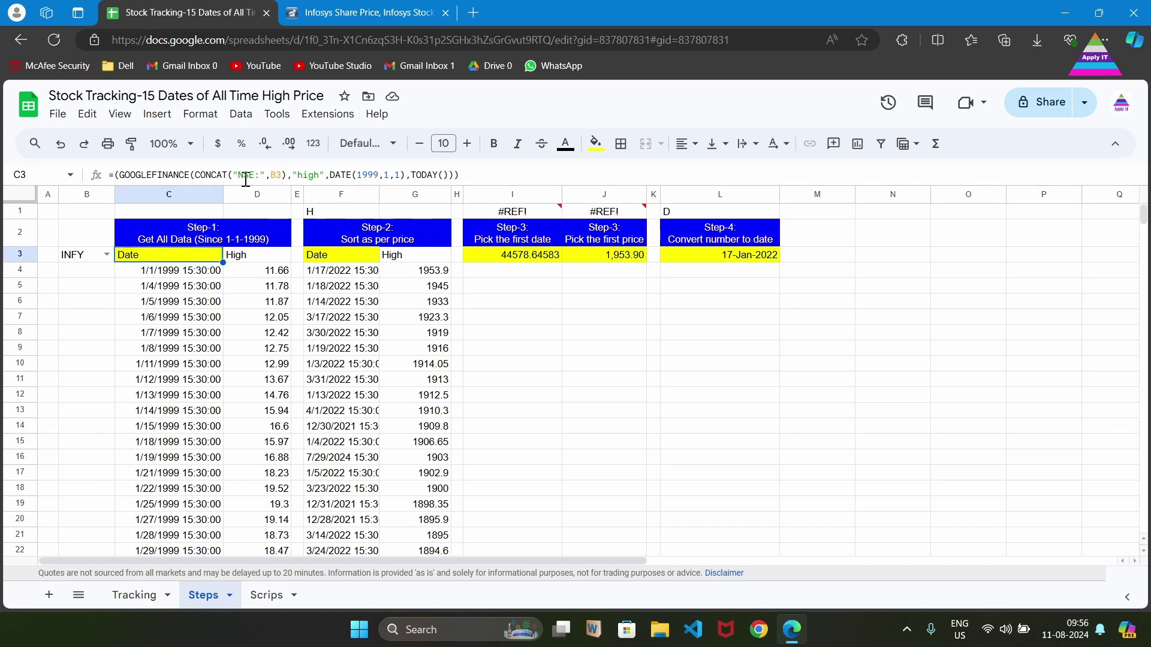
{"action": "left_click", "coordinate": [305, 175]}
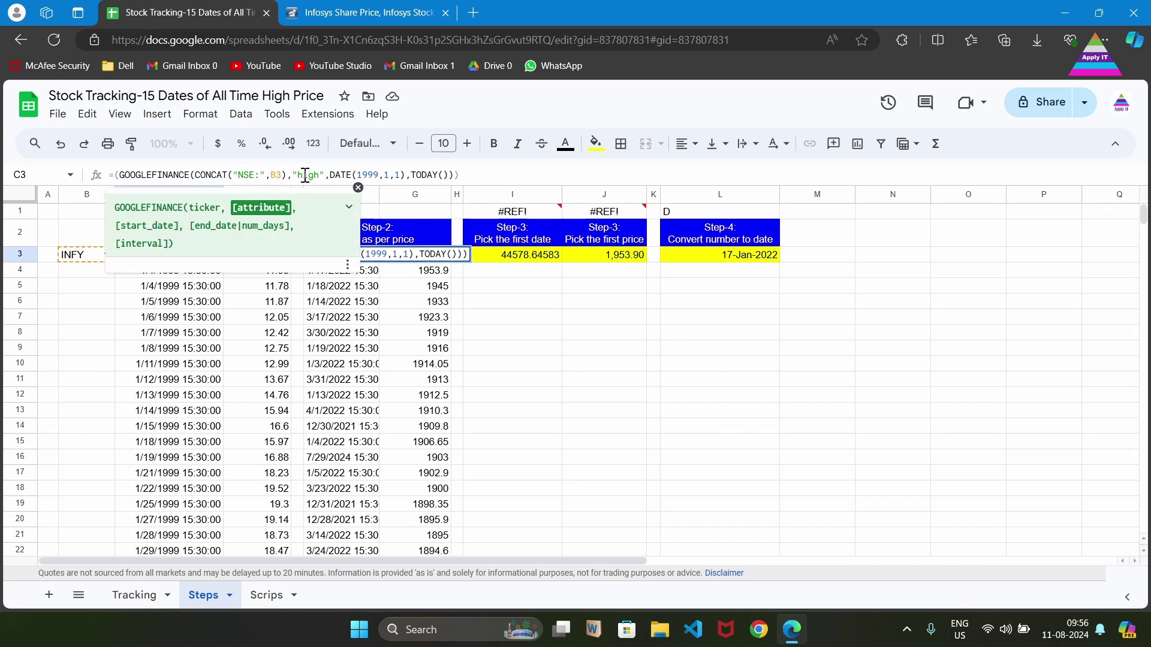
{"action": "left_click", "coordinate": [343, 175]}
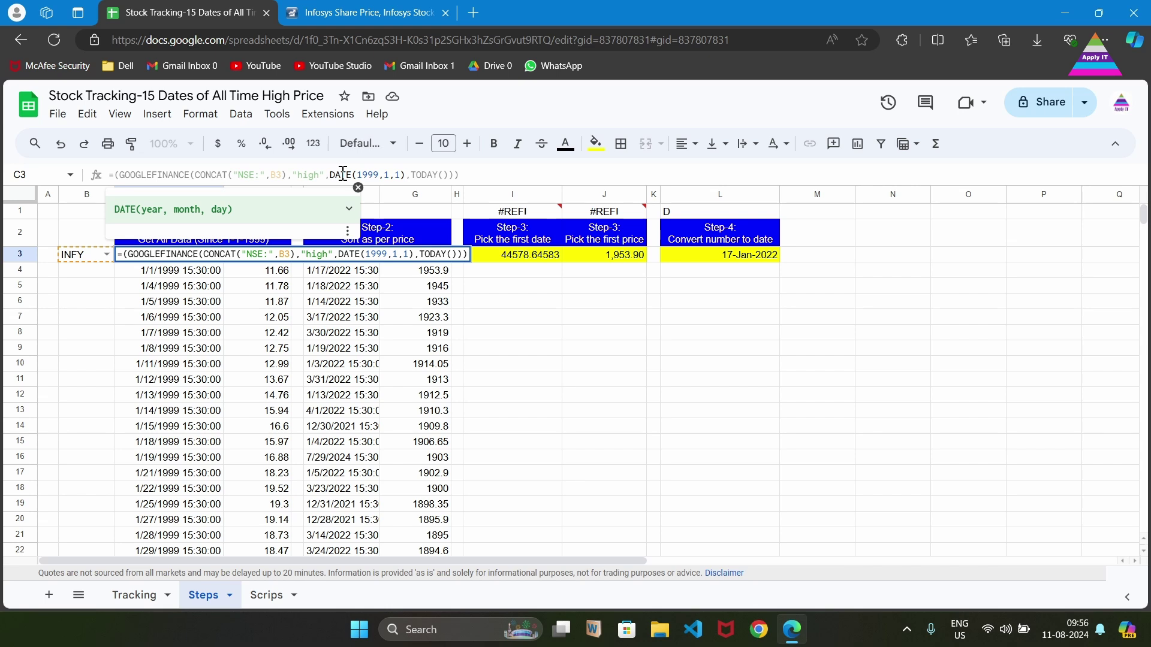
{"action": "left_click", "coordinate": [423, 175]}
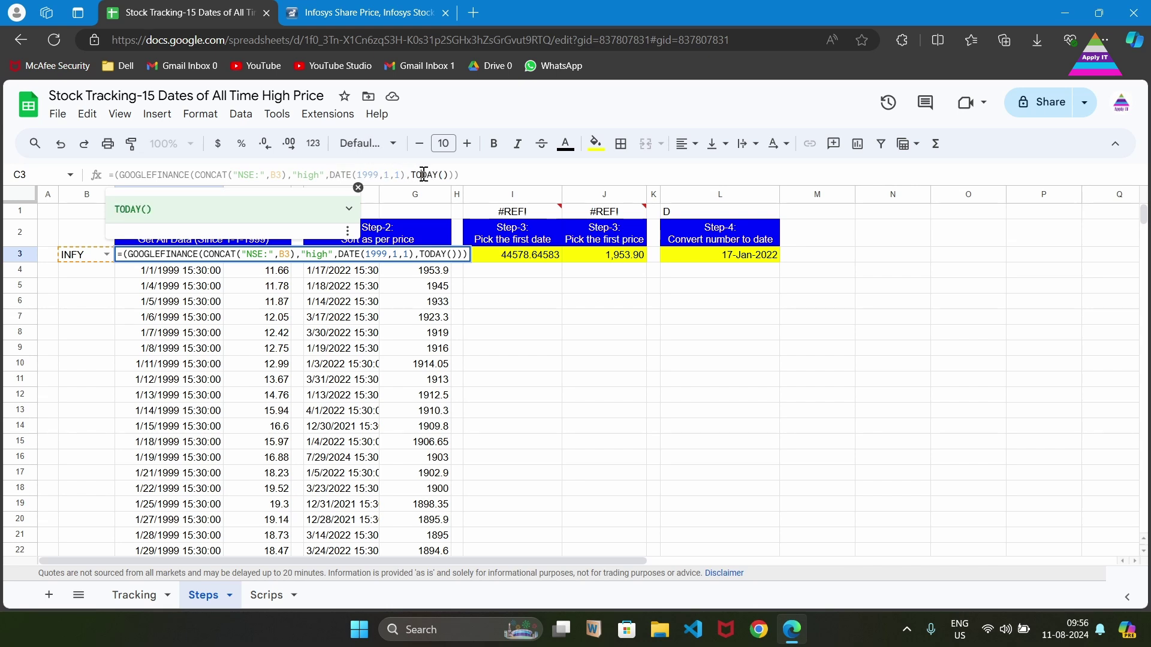
{"action": "key", "text": "End"}
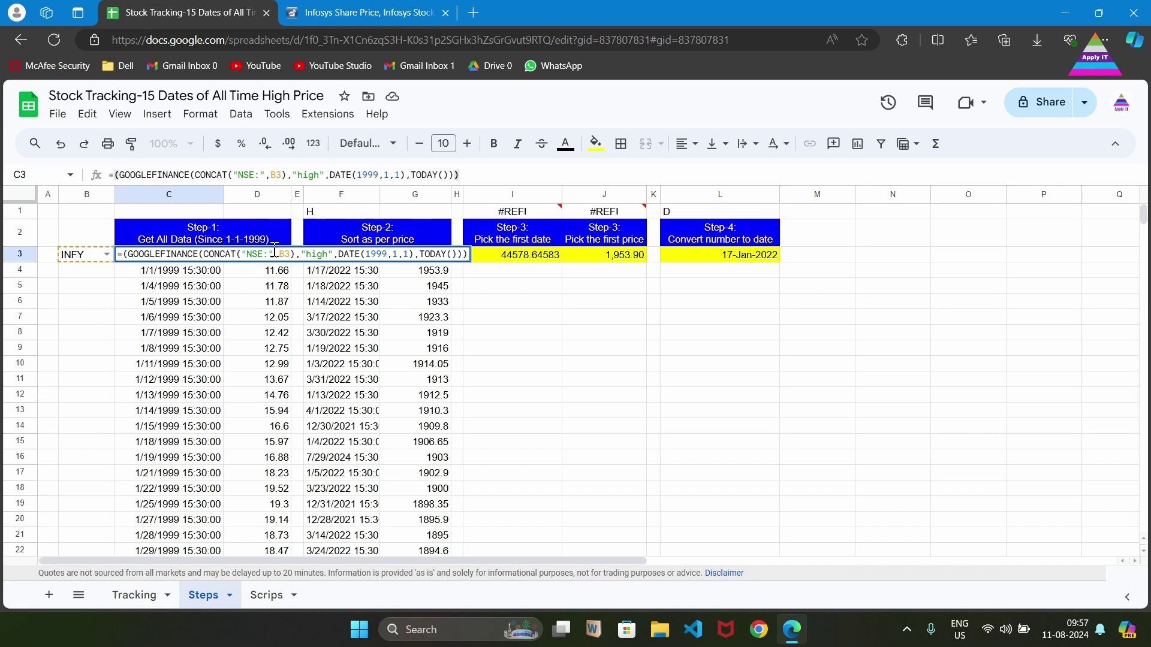
{"action": "mouse_move", "coordinate": [468, 215]}
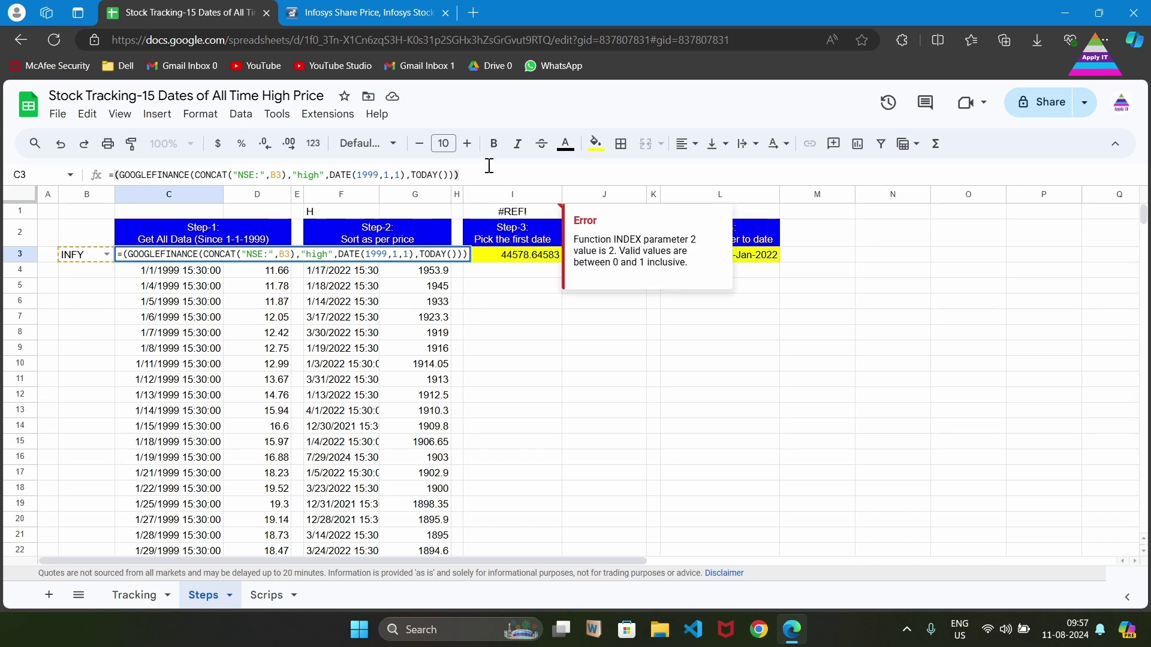
{"action": "key", "text": "Return"}
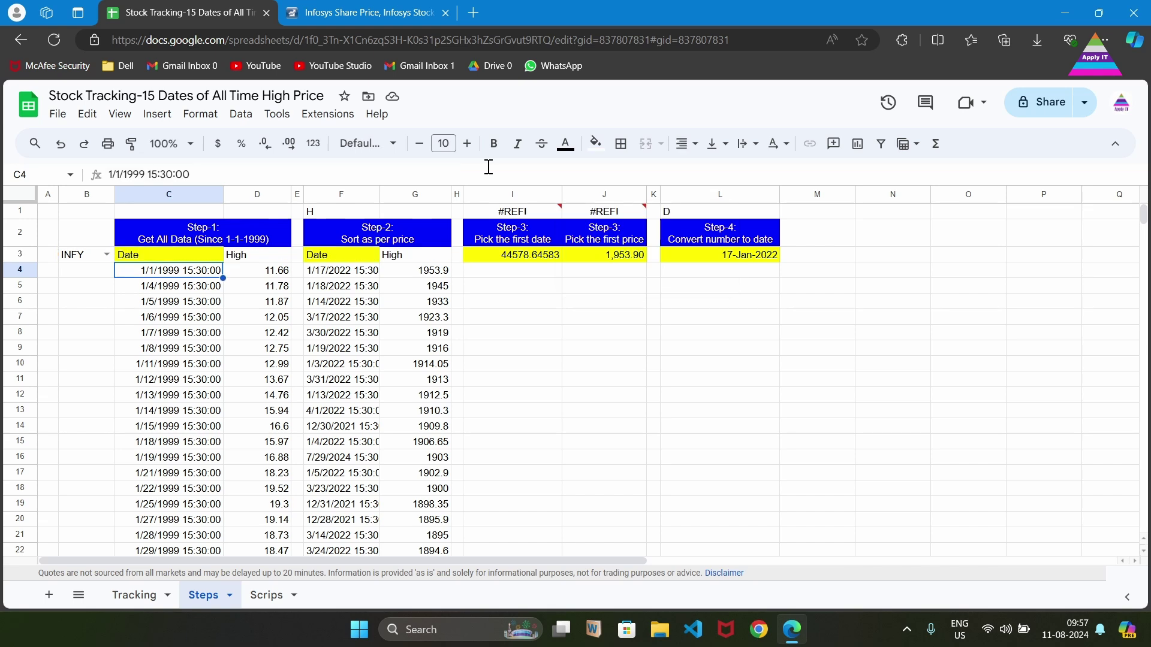
Examine the range, sort_column and is_ascending arguments of the simplified SORT formula in F1 with the function help expanded
{"action": "key", "text": "Up"}
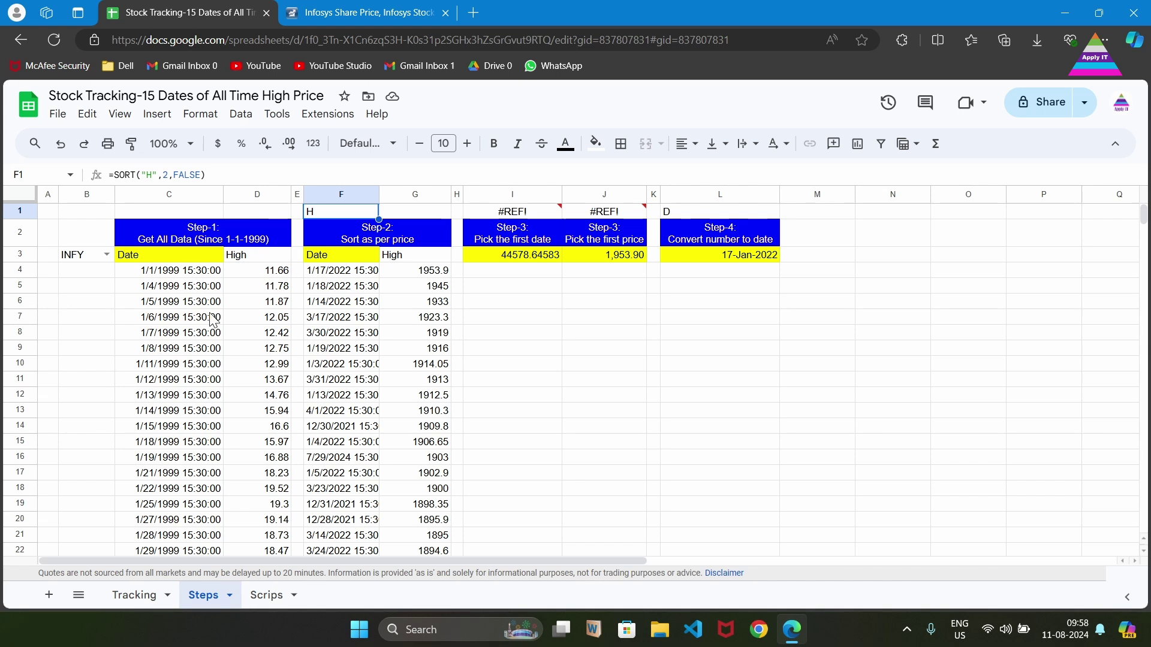
{"action": "key", "text": "F2"}
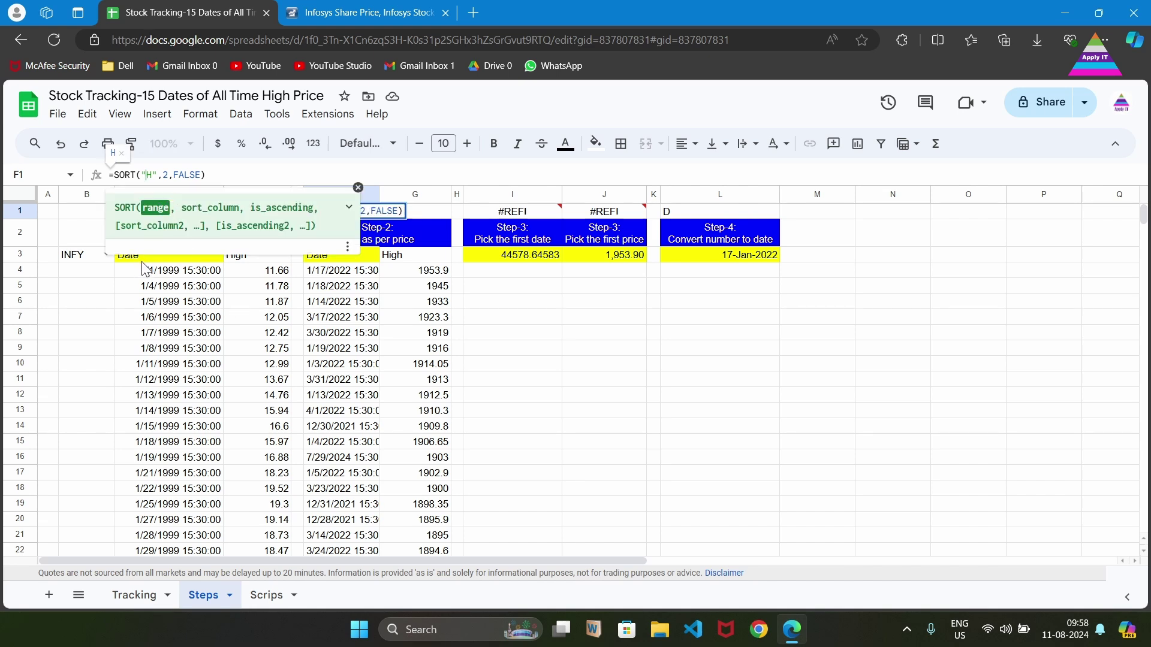
{"action": "left_click", "coordinate": [204, 211]}
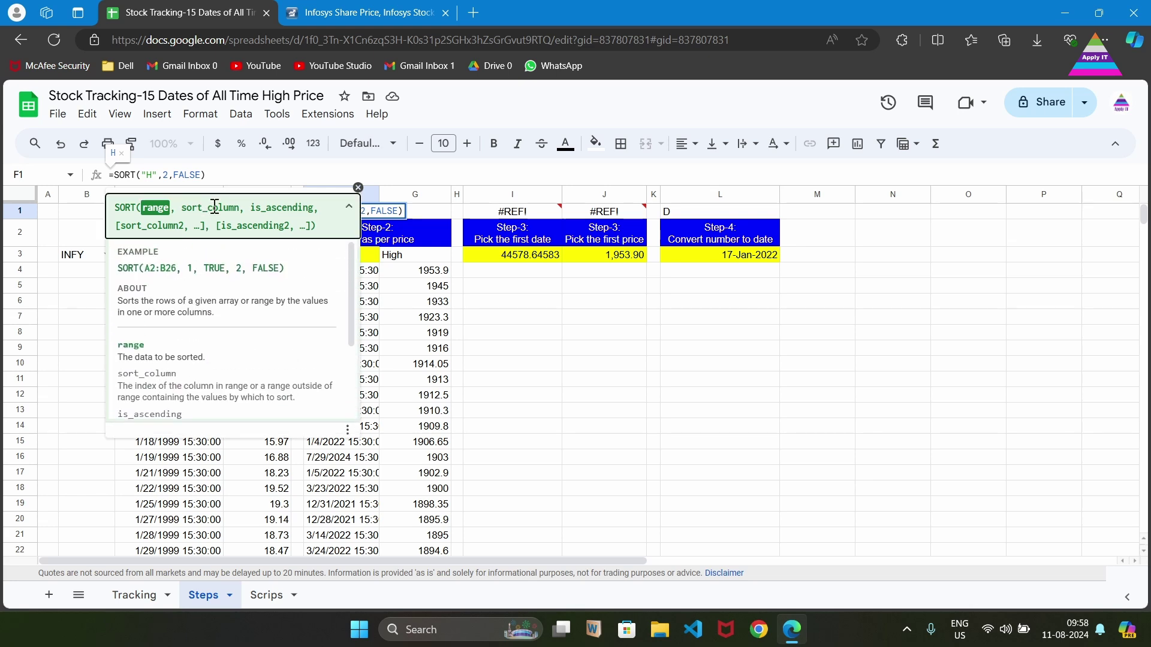
{"action": "left_click", "coordinate": [163, 174]}
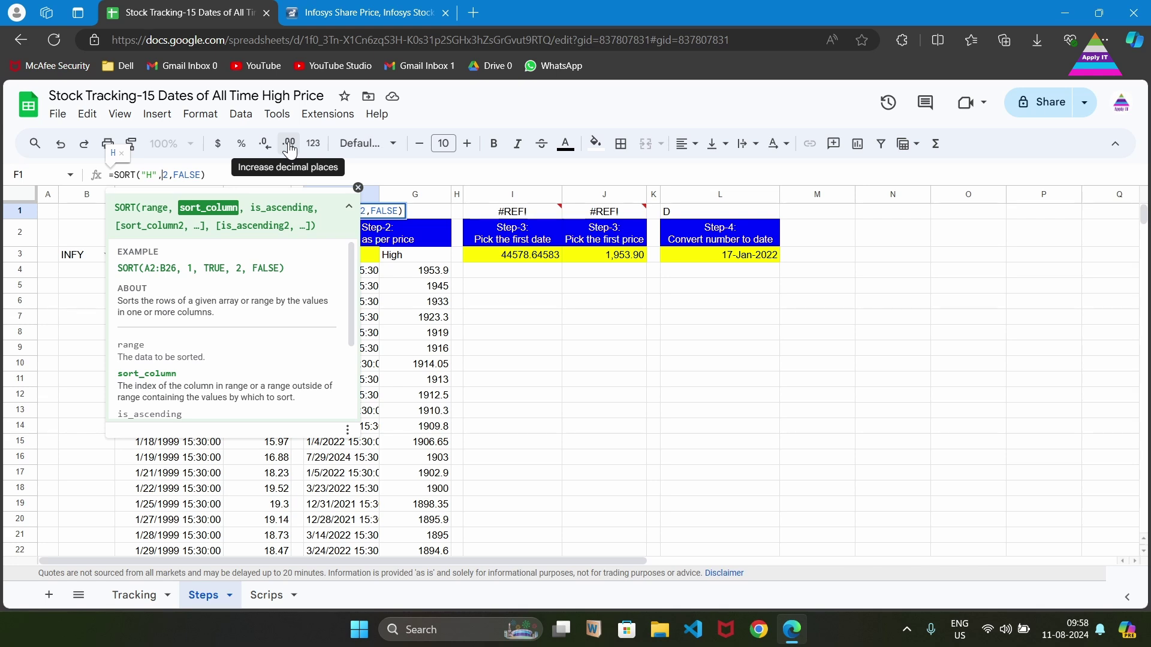
{"action": "key", "text": "Right"}
{"action": "key", "text": "Right"}
{"action": "key", "text": "Right"}
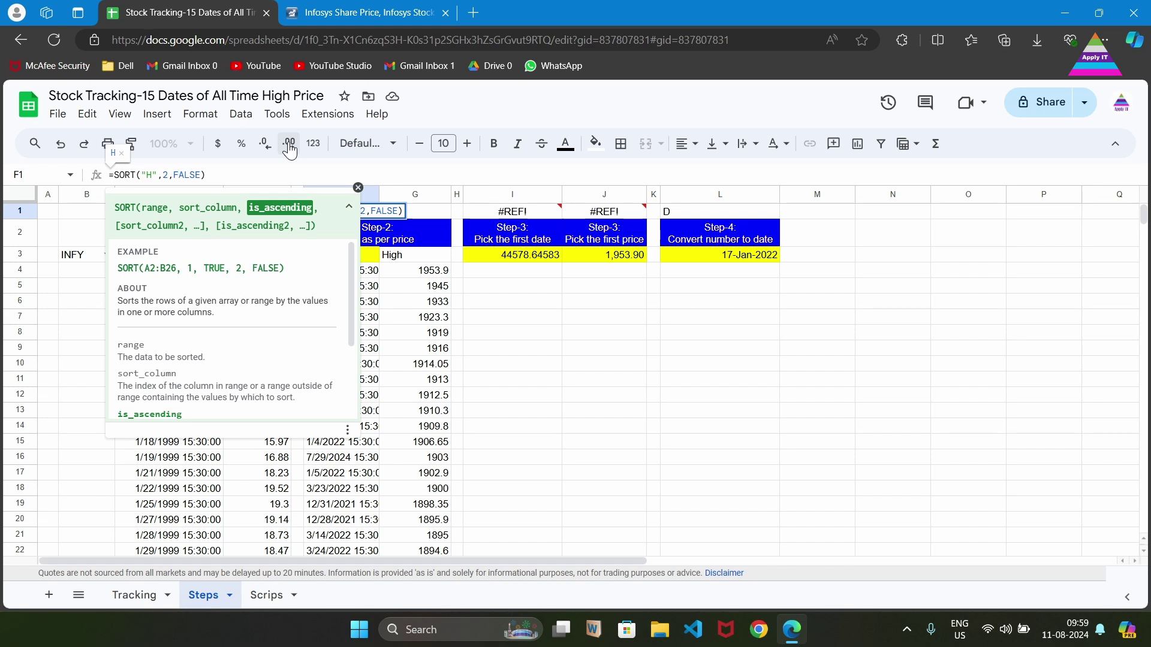
{"action": "key", "text": "Right"}
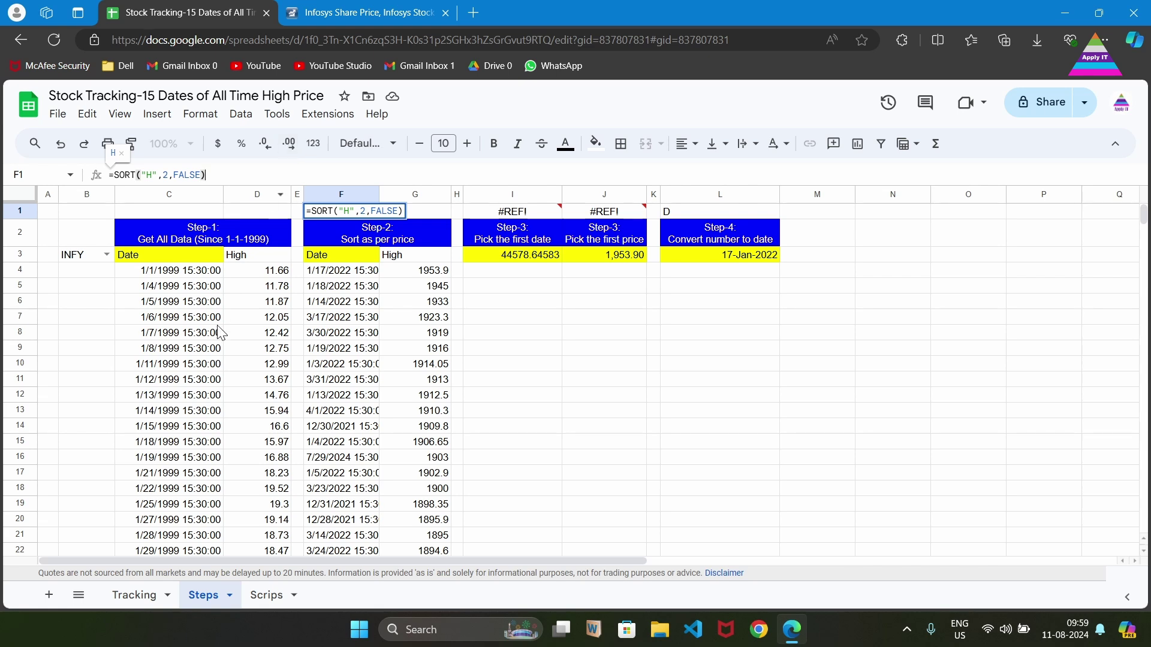
Examine the Step-2 SORT formula in F3, highlighting its nested GOOGLEFINANCE range argument, and leave the formula without editing it
{"action": "left_click", "coordinate": [344, 259]}
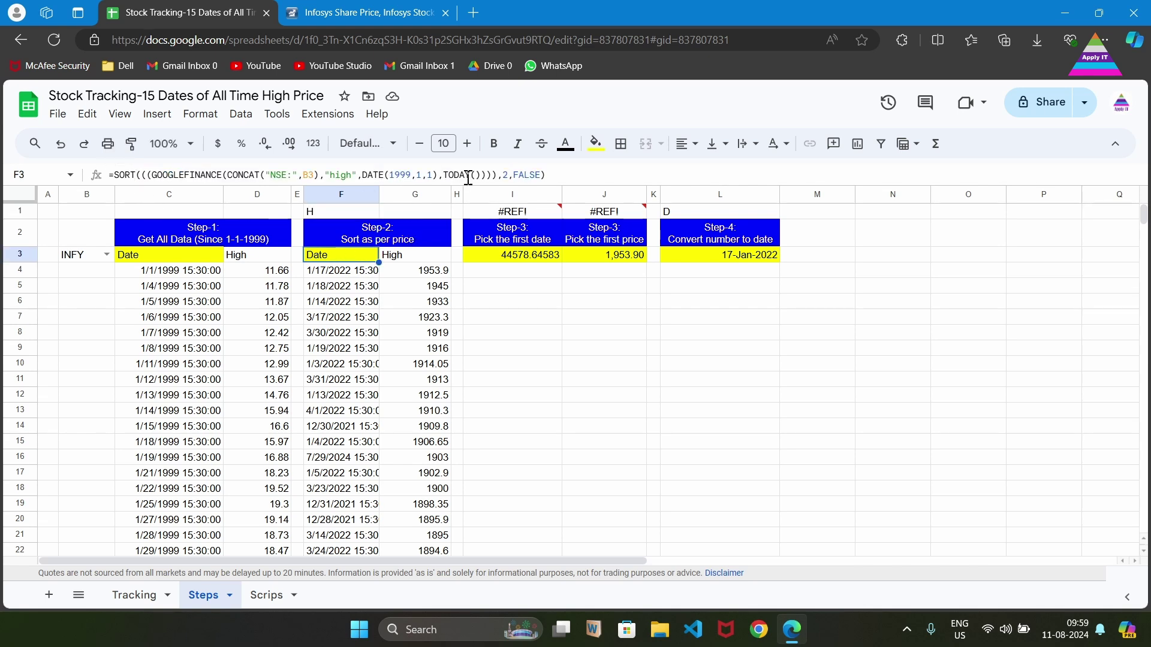
{"action": "left_click", "coordinate": [502, 178]}
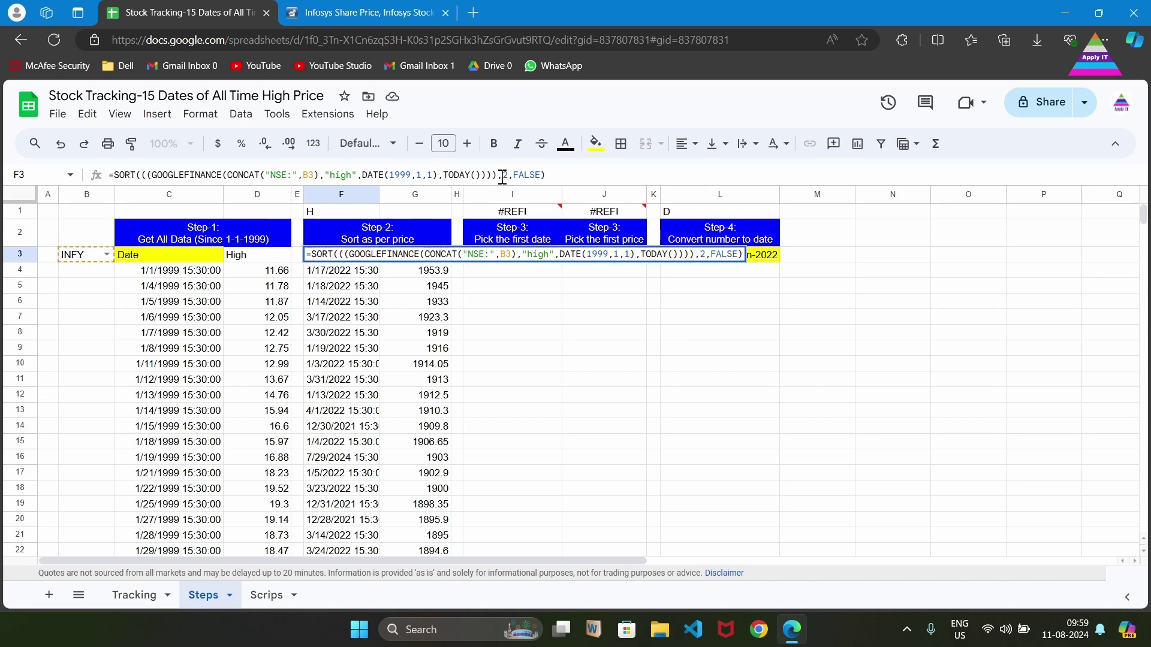
{"action": "left_click", "coordinate": [527, 178]}
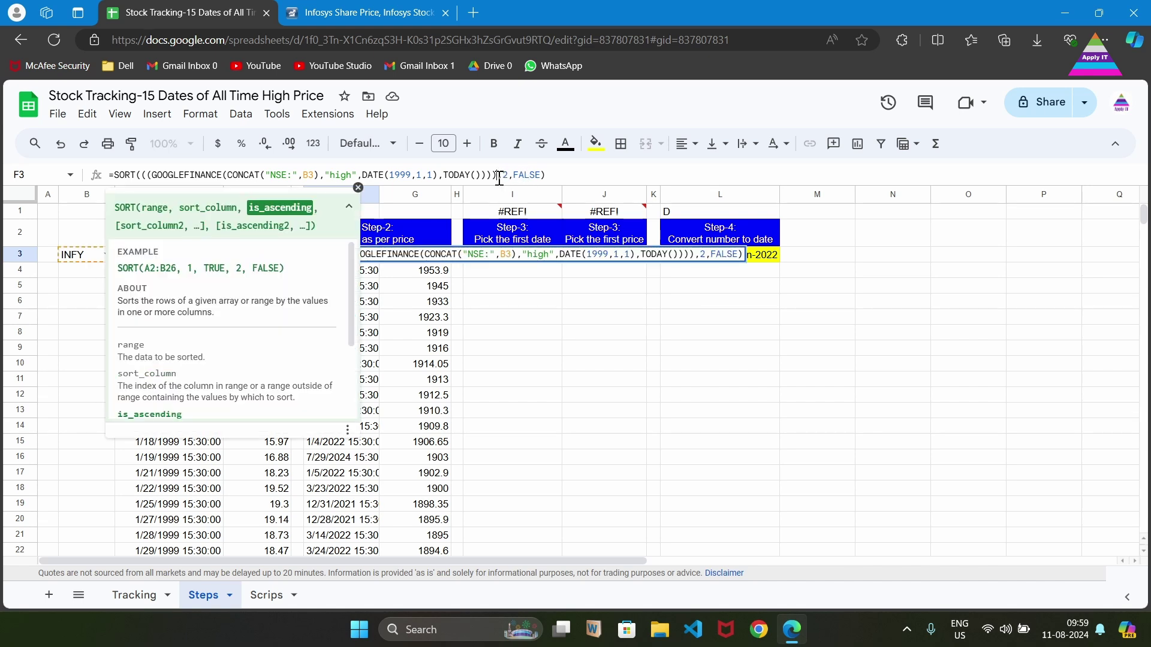
{"action": "left_click", "coordinate": [498, 179]}
{"action": "key", "text": "shift+Left"}
{"action": "key", "text": "shift+Left"}
{"action": "key", "text": "shift+Left"}
{"action": "key", "text": "shift+Left"}
{"action": "key", "text": "shift+Left"}
{"action": "key", "text": "shift+Left"}
{"action": "key", "text": "shift+Left"}
{"action": "key", "text": "shift+Left"}
{"action": "key", "text": "shift+Left"}
{"action": "key", "text": "shift+Left"}
{"action": "key", "text": "shift+Left"}
{"action": "key", "text": "shift+Left"}
{"action": "key", "text": "shift+Left"}
{"action": "key", "text": "shift+Left"}
{"action": "key", "text": "shift+Left"}
{"action": "key", "text": "shift+Left"}
{"action": "key", "text": "shift+Left"}
{"action": "key", "text": "shift+Left"}
{"action": "key", "text": "shift+Left"}
{"action": "key", "text": "shift+Left"}
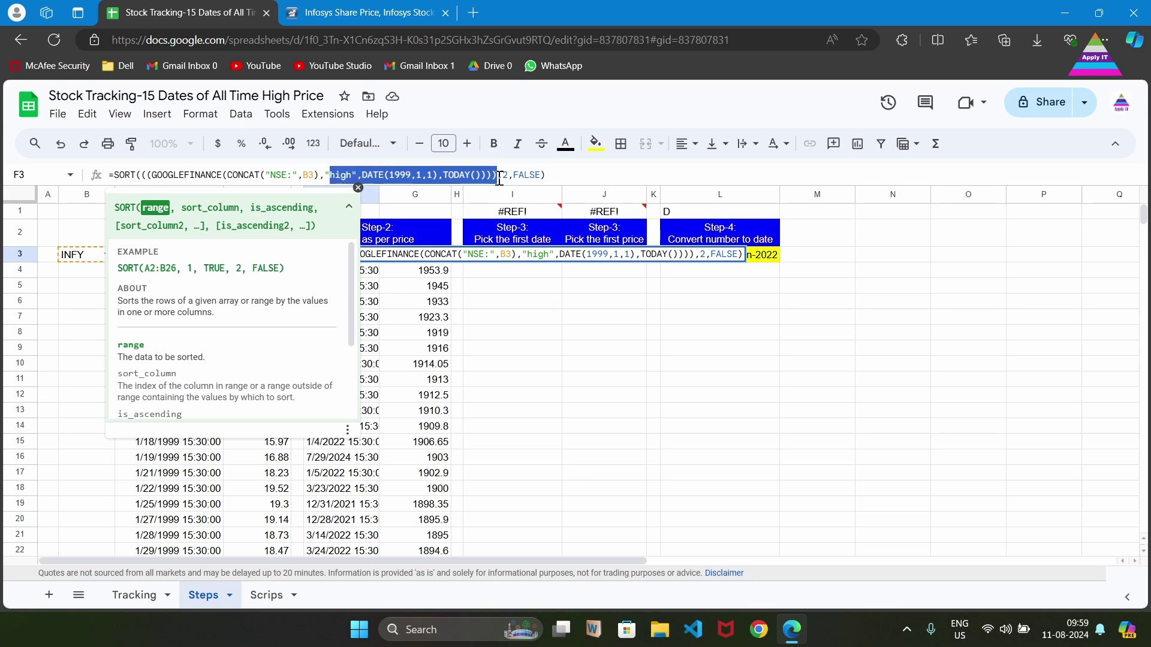
{"action": "key", "text": "shift+Left"}
{"action": "key", "text": "shift+Left"}
{"action": "key", "text": "shift+Left"}
{"action": "key", "text": "shift+Left"}
{"action": "key", "text": "shift+Left"}
{"action": "key", "text": "shift+Left"}
{"action": "key", "text": "shift+Left"}
{"action": "key", "text": "shift+Left"}
{"action": "key", "text": "shift+Left"}
{"action": "key", "text": "shift+Left"}
{"action": "key", "text": "shift+Left"}
{"action": "key", "text": "shift+Left"}
{"action": "key", "text": "shift+Left"}
{"action": "key", "text": "shift+Left"}
{"action": "key", "text": "shift+Left"}
{"action": "key", "text": "shift+Left"}
{"action": "key", "text": "shift+Left"}
{"action": "key", "text": "shift+Left"}
{"action": "key", "text": "shift+Left"}
{"action": "key", "text": "shift+Left"}
{"action": "key", "text": "shift+Right"}
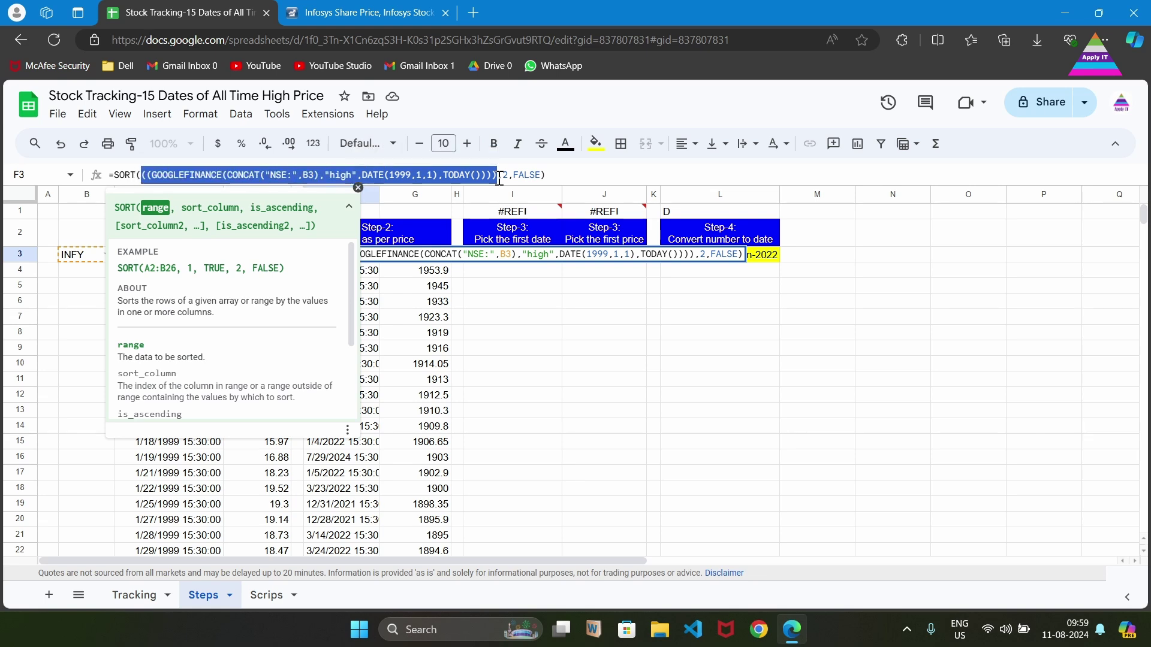
{"action": "key", "text": "Escape"}
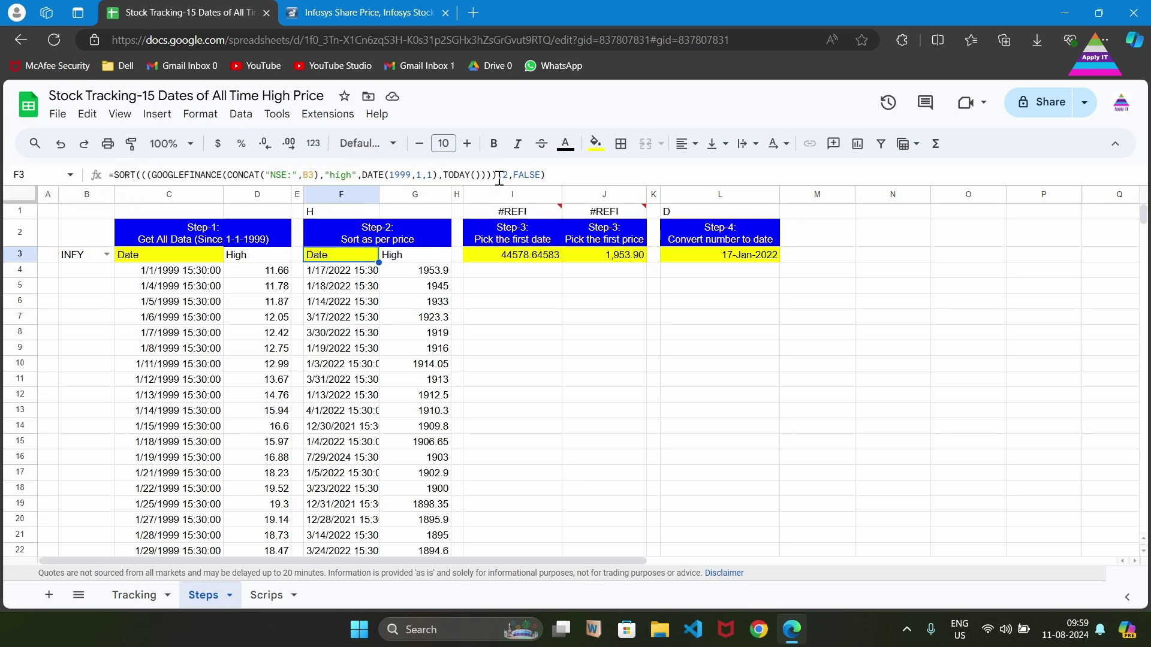
Review the formulas in C3, F1 and F3 in turn, and inspect the first sorted date in F4 and price in G4
{"action": "left_click", "coordinate": [171, 255]}
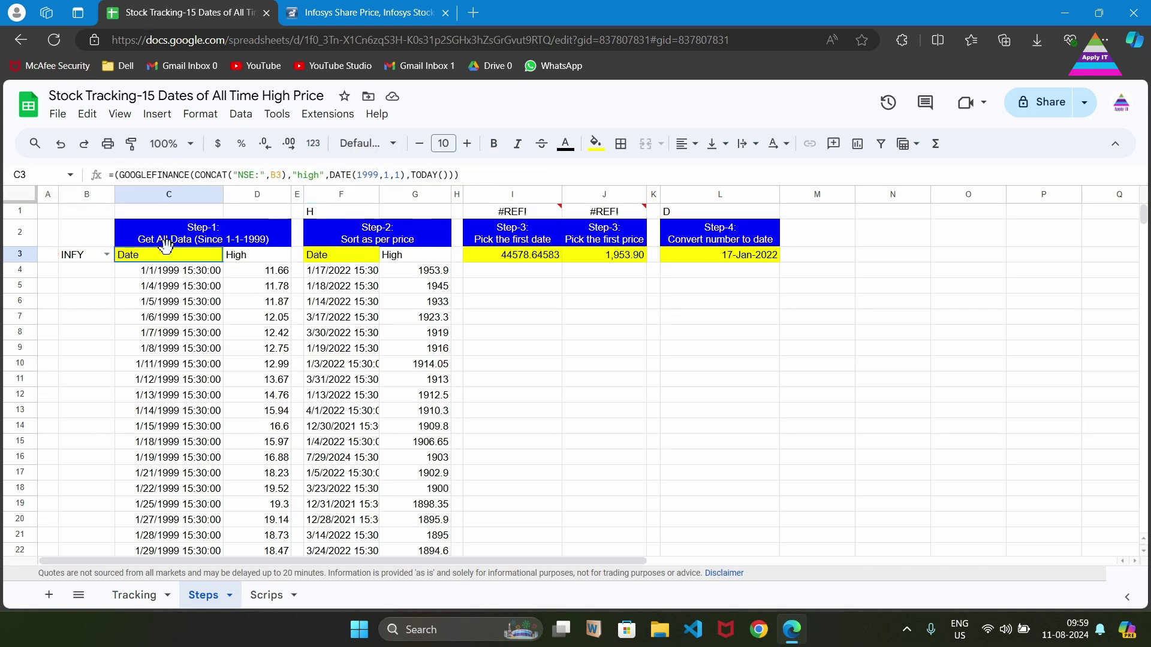
{"action": "left_click", "coordinate": [324, 214]}
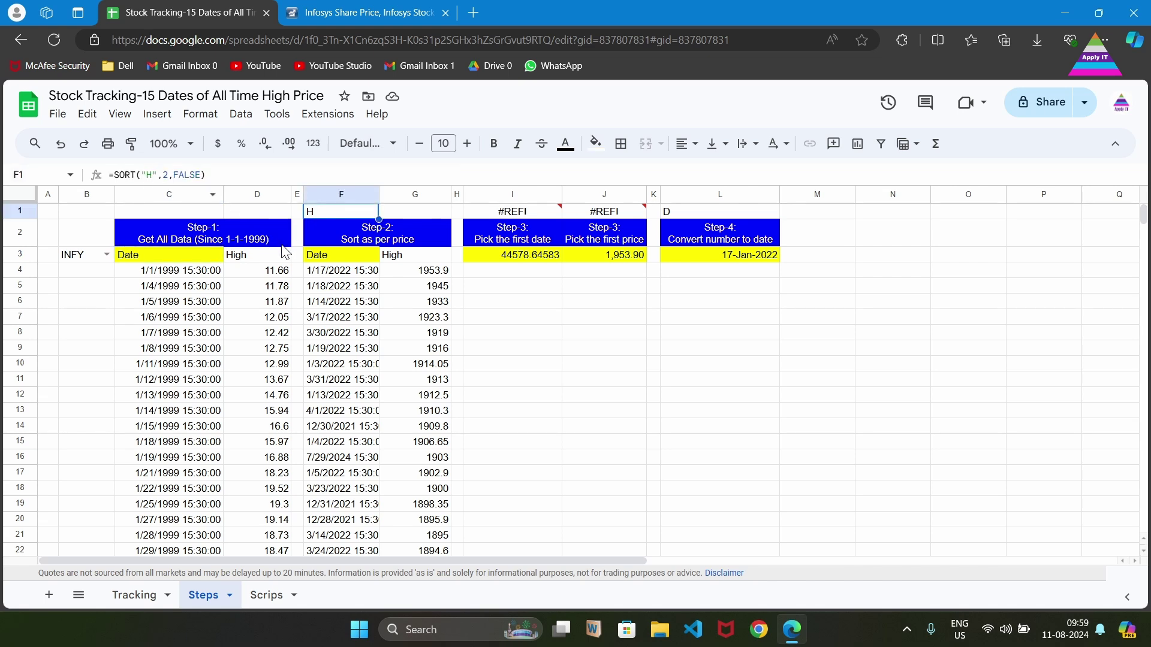
{"action": "left_click", "coordinate": [326, 258]}
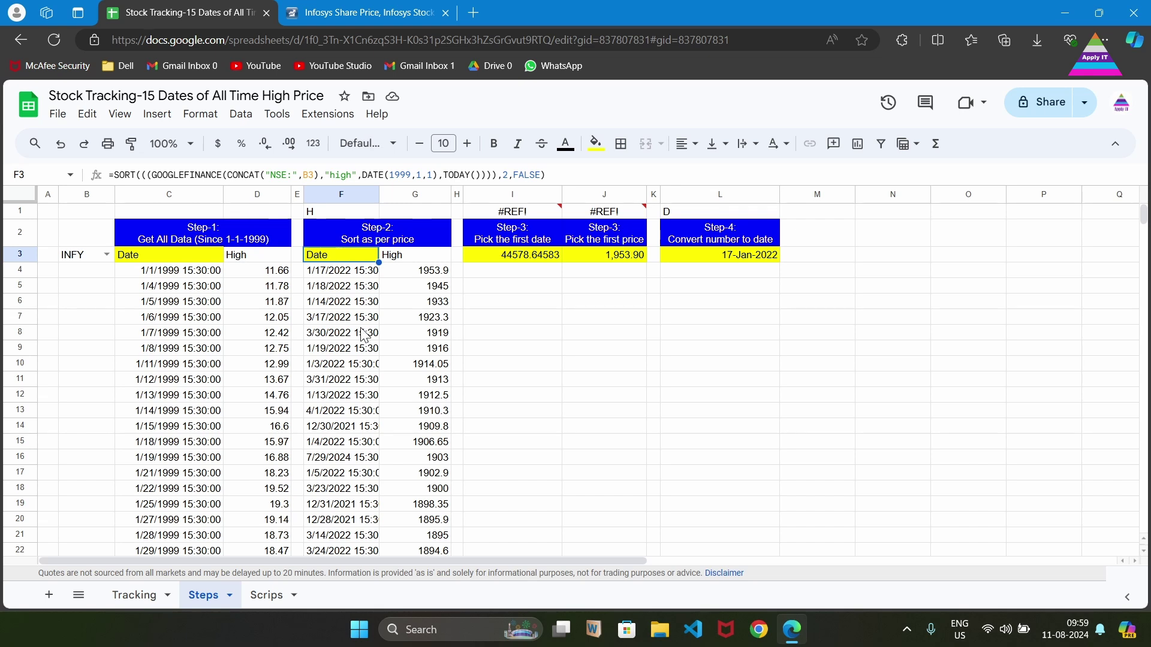
{"action": "left_click", "coordinate": [324, 272]}
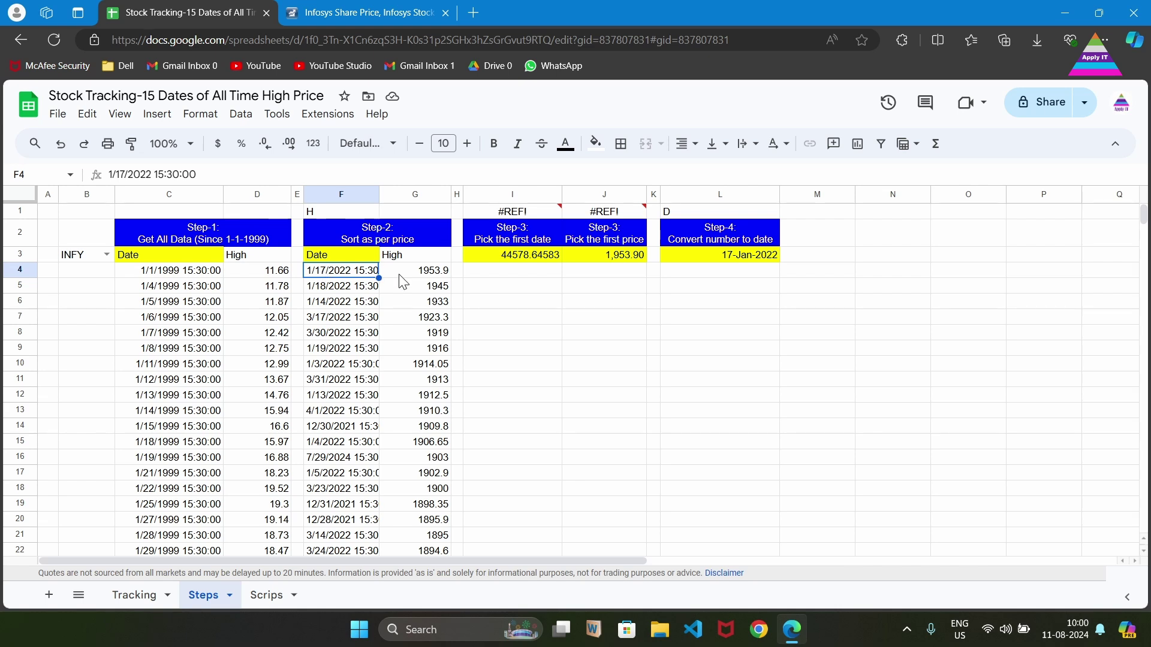
{"action": "left_click", "coordinate": [424, 268]}
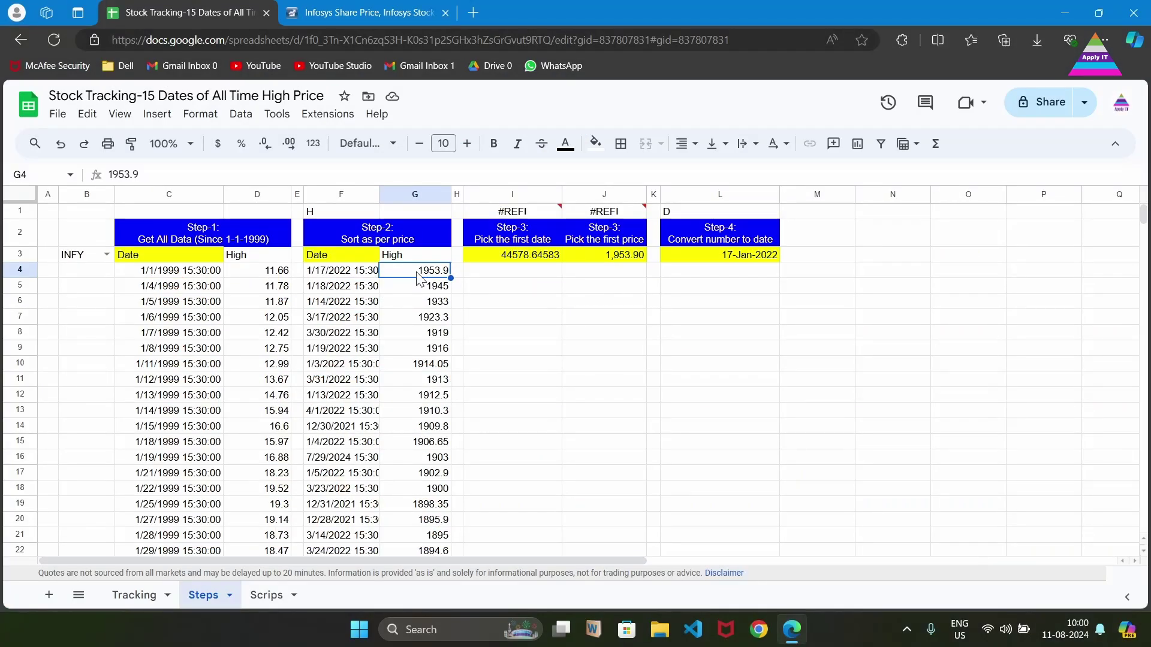
Examine the reference argument of the simplified INDEX formula in I1, and relate it to the SORT formula in F3
{"action": "left_click", "coordinate": [515, 216]}
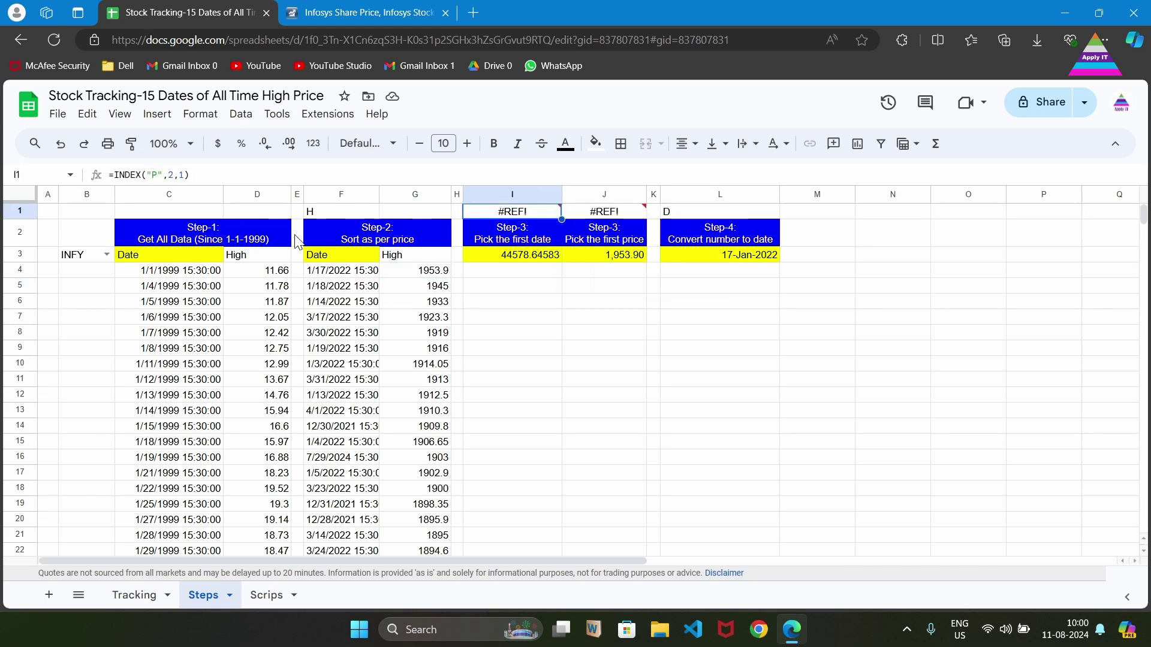
{"action": "left_click", "coordinate": [136, 175]}
{"action": "key", "text": "Right"}
{"action": "key", "text": "Right"}
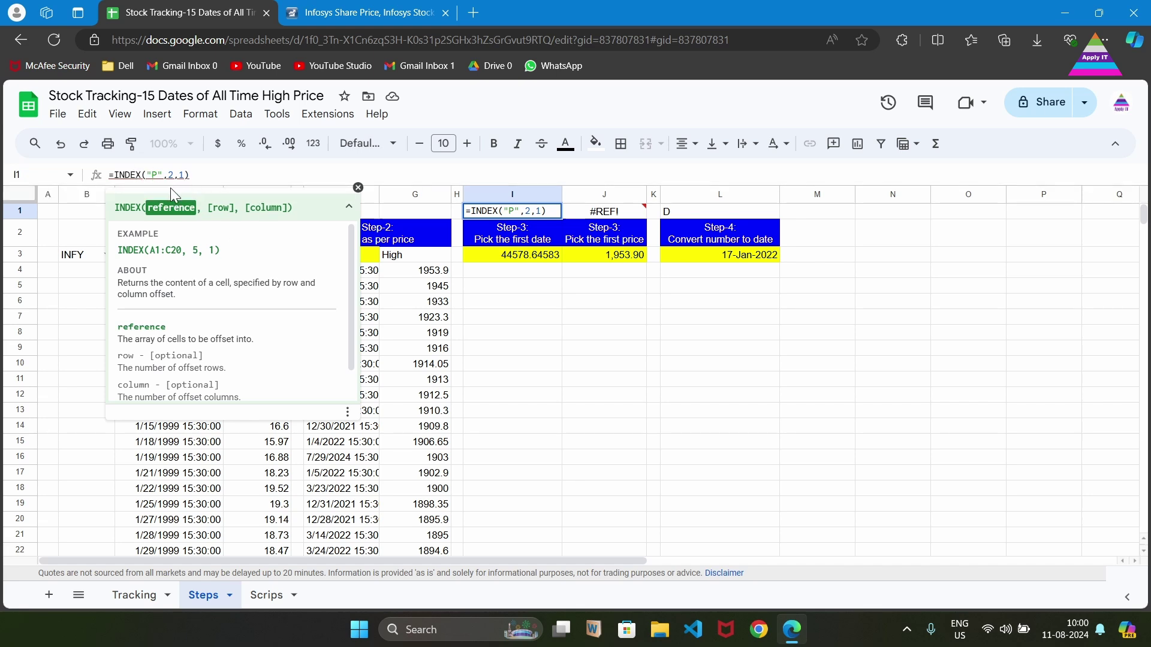
{"action": "key", "text": "Escape"}
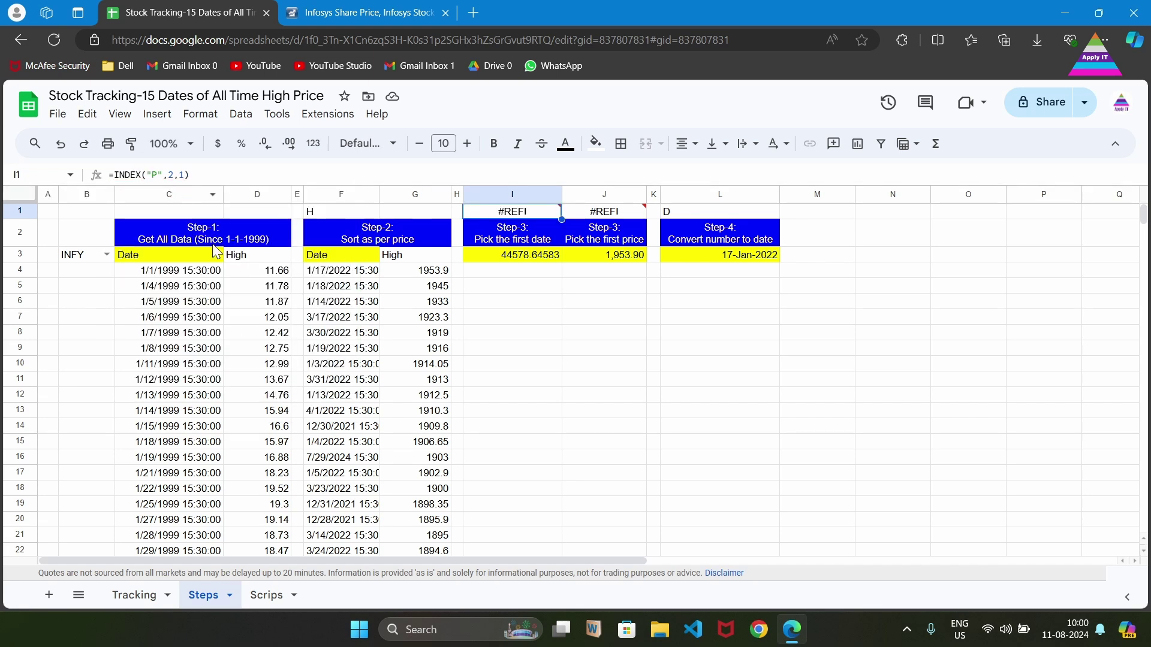
{"action": "left_click", "coordinate": [324, 259]}
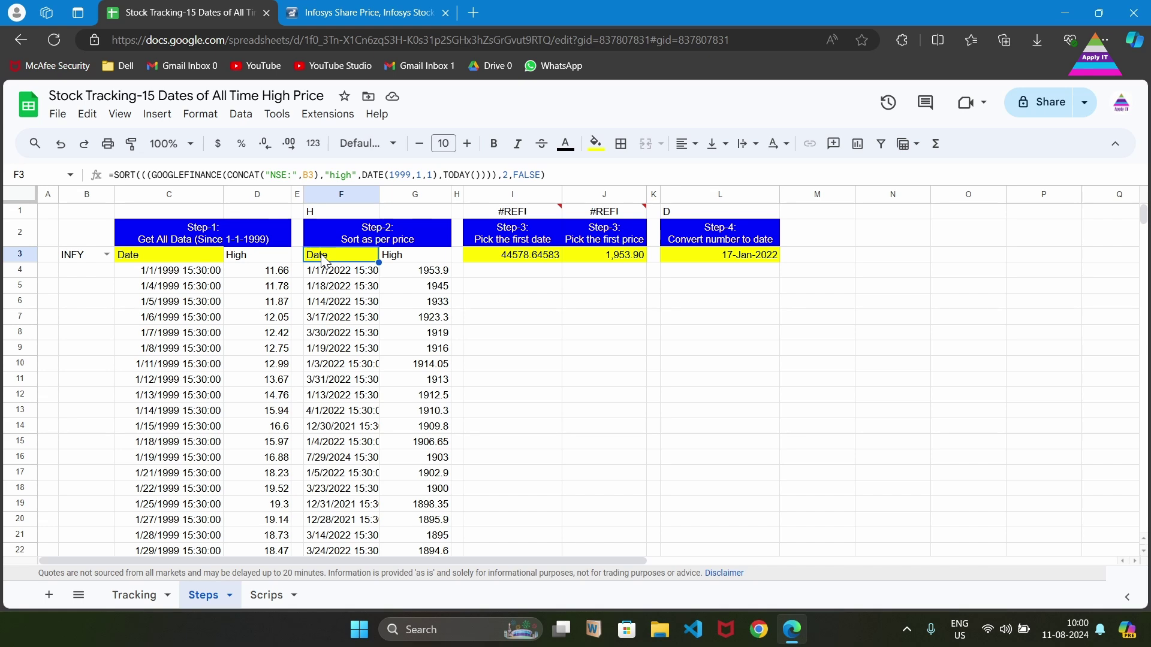
Examine the reference and row arguments of the INDEX formula in I1, and relate the row to the sorted data at F3 and F4
{"action": "left_click", "coordinate": [510, 211]}
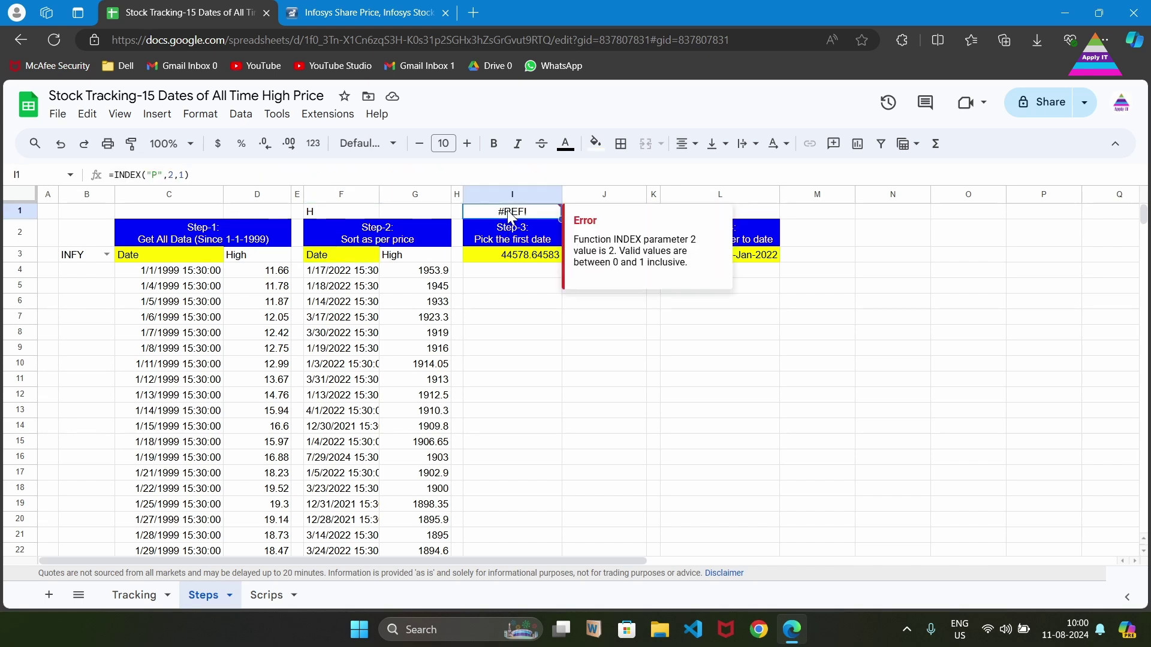
{"action": "left_click", "coordinate": [155, 175]}
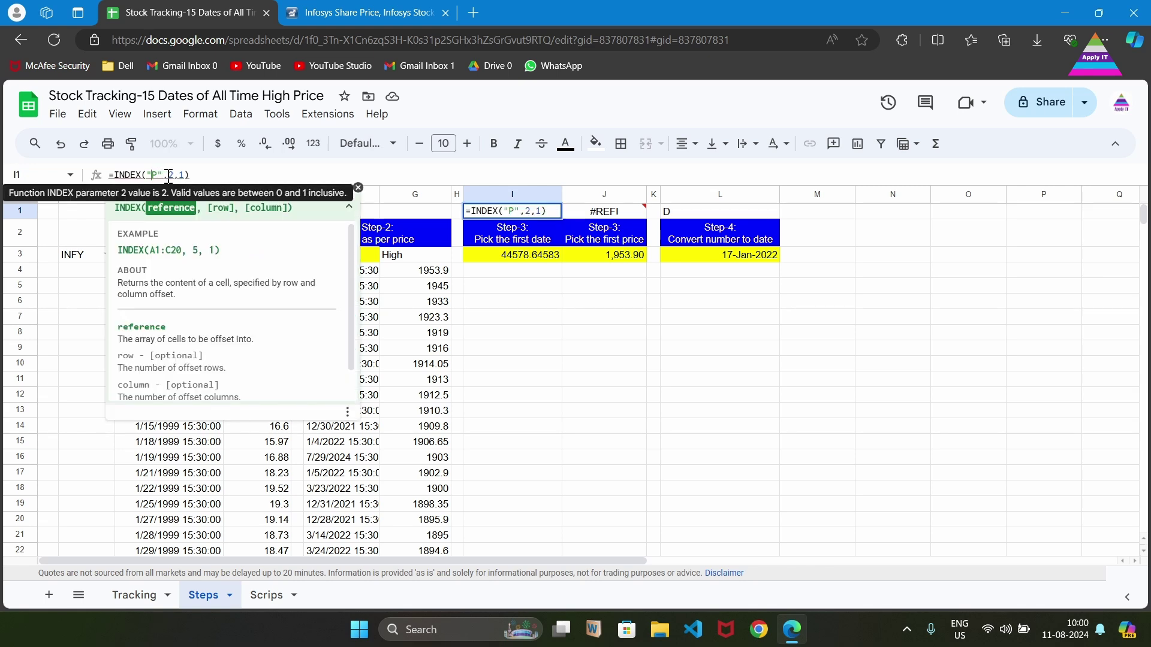
{"action": "left_click", "coordinate": [167, 176]}
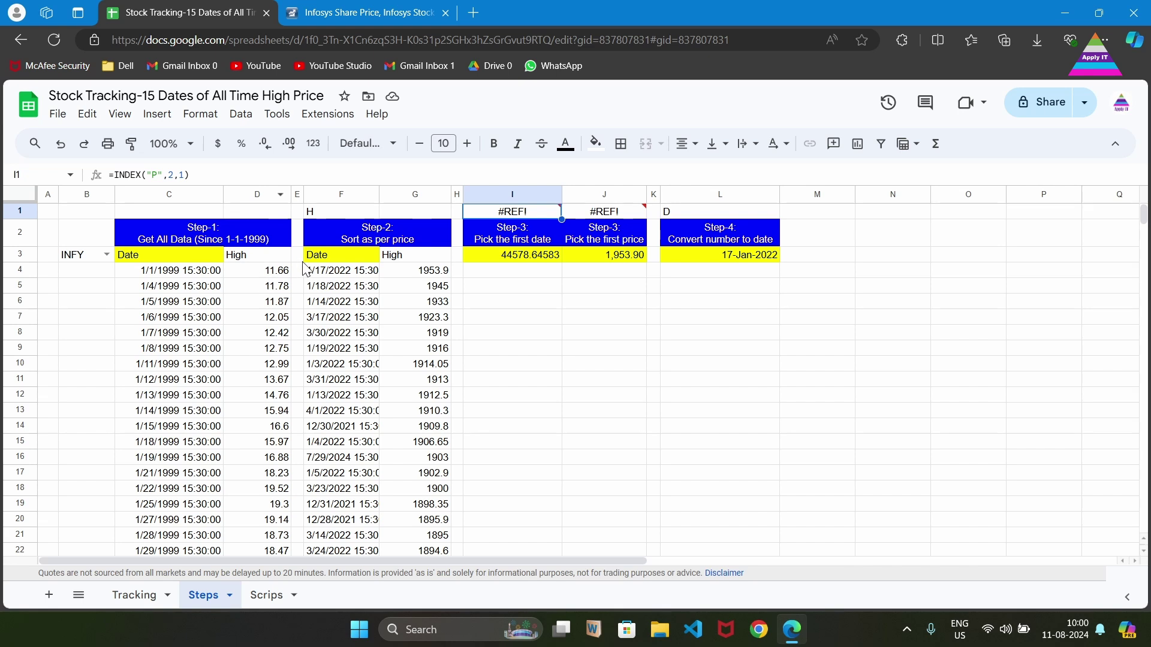
{"action": "left_click", "coordinate": [316, 264]}
{"action": "left_click", "coordinate": [320, 272]}
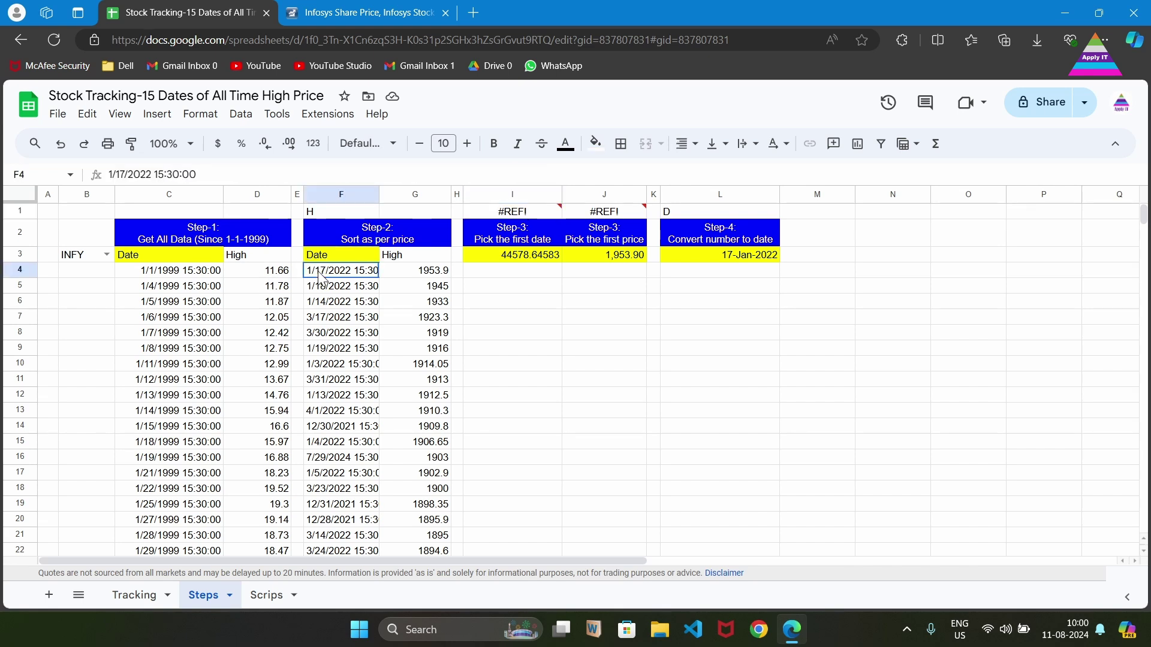
Examine the column argument of the INDEX formula in I1, and relate it to the first sorted date in F4
{"action": "double_click", "coordinate": [483, 211]}
{"action": "left_click", "coordinate": [187, 177]}
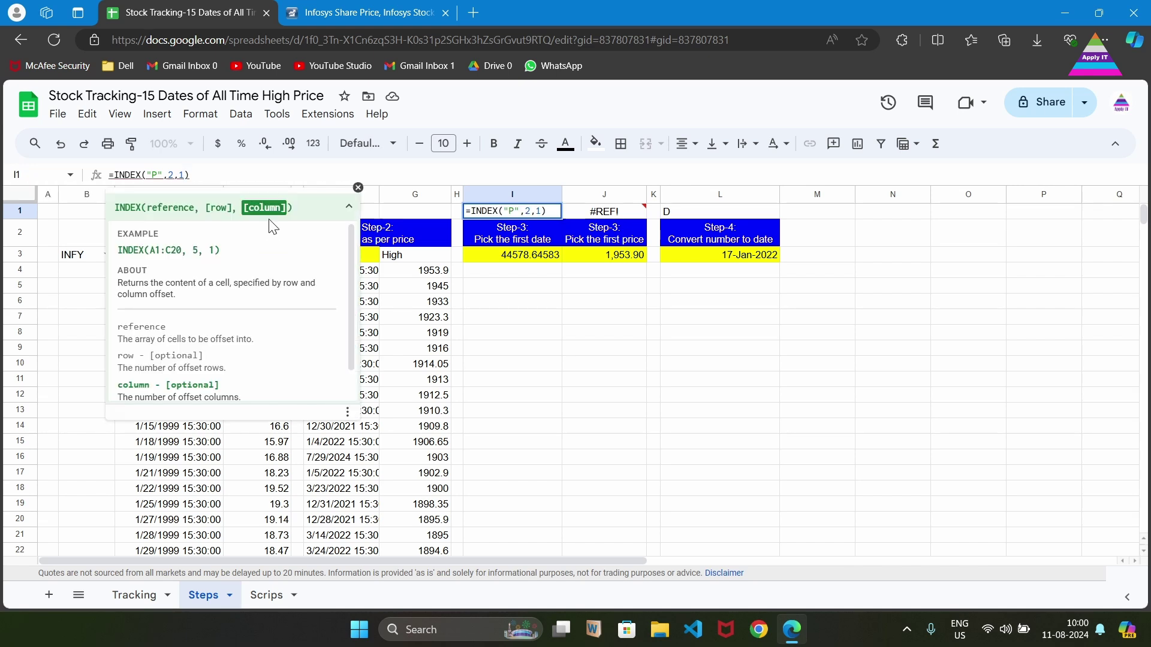
{"action": "key", "text": "Escape"}
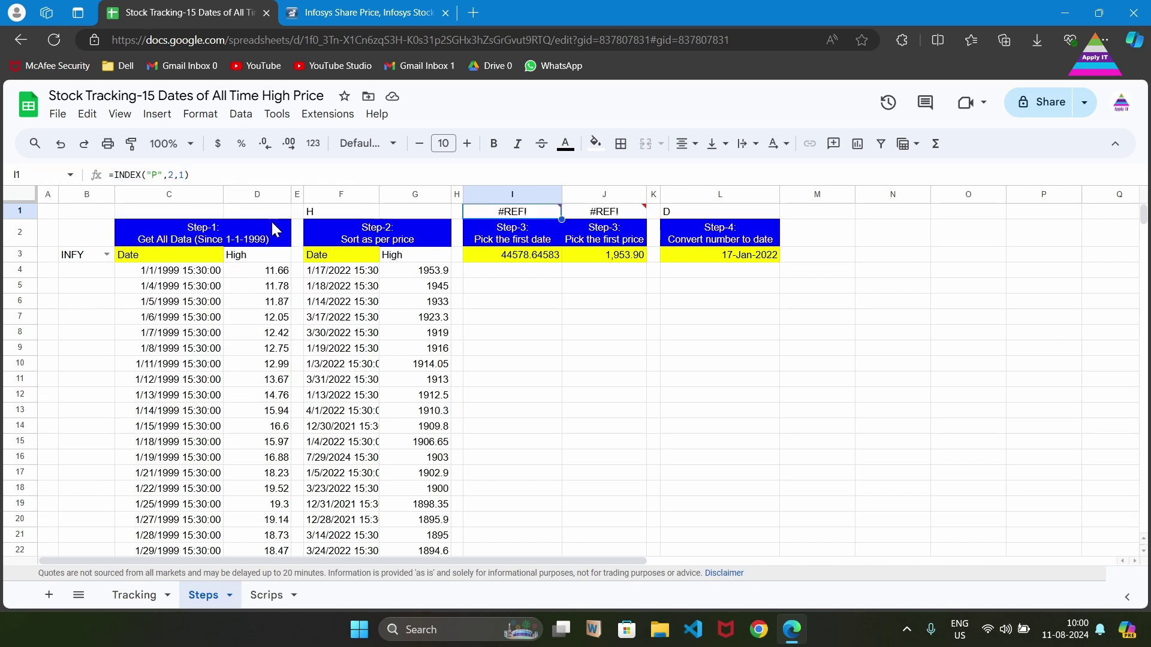
{"action": "left_click", "coordinate": [331, 275]}
Examine the full Step-3 INDEX formula in I3, highlighting its nested SORT reference argument, and leave the formula without editing it
{"action": "left_click", "coordinate": [509, 212]}
{"action": "left_click", "coordinate": [496, 260]}
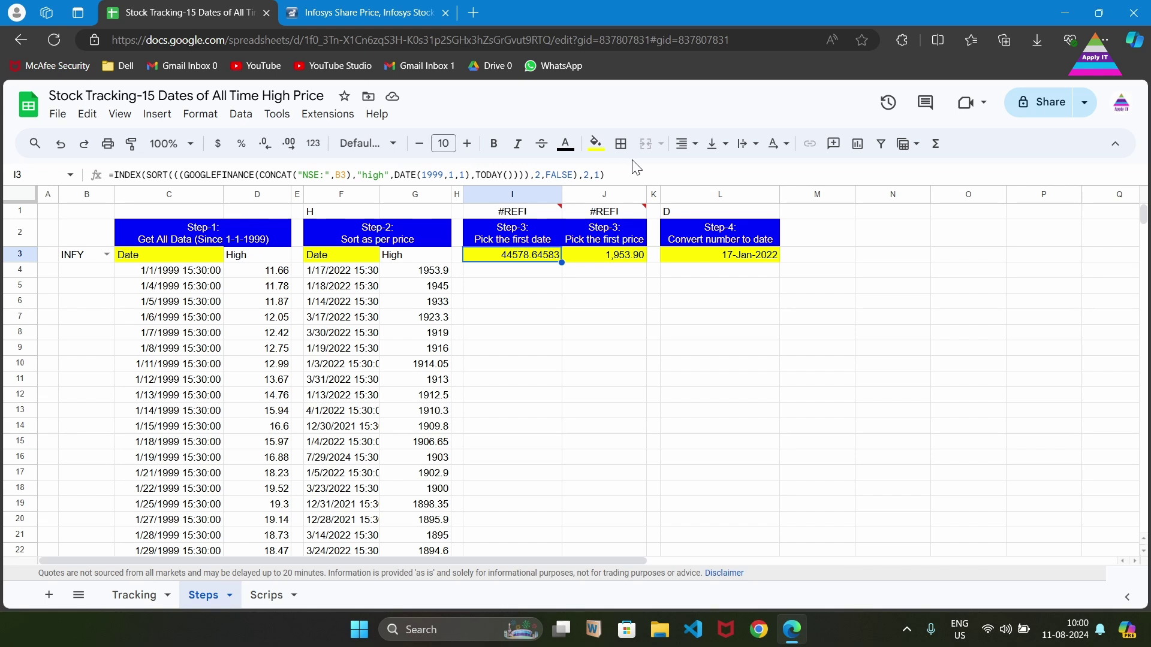
{"action": "left_click", "coordinate": [146, 175]}
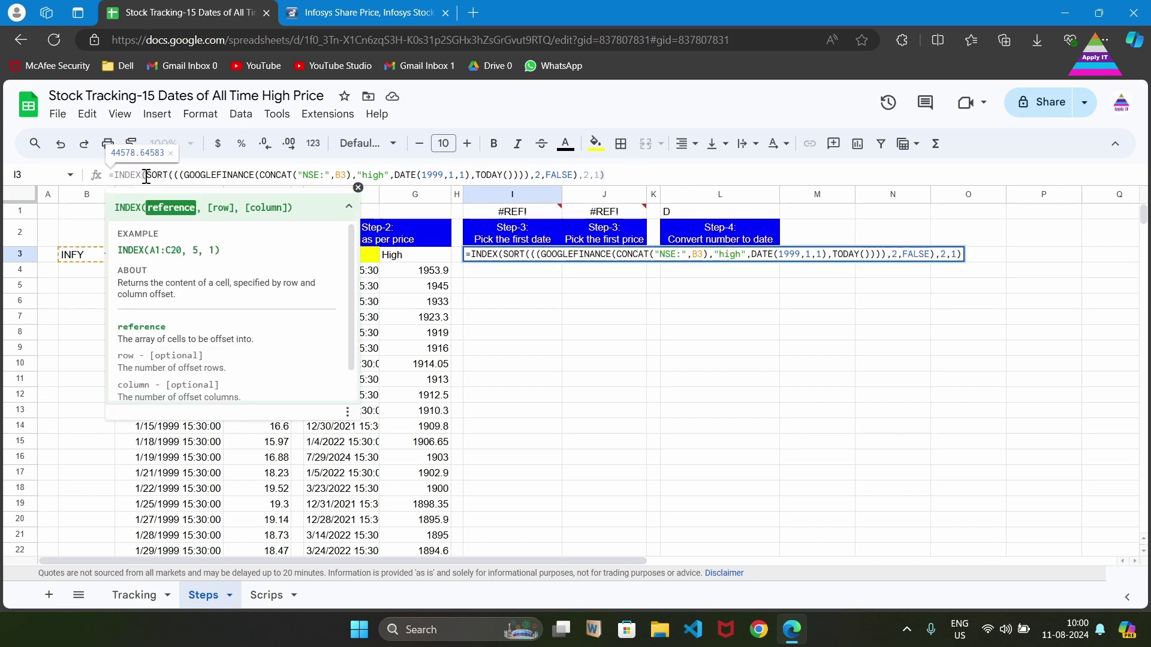
{"action": "key", "text": "shift+End"}
{"action": "key", "text": "shift+Left"}
{"action": "key", "text": "shift+Left"}
{"action": "key", "text": "shift+Left"}
{"action": "key", "text": "shift+Left"}
{"action": "key", "text": "shift+Left"}
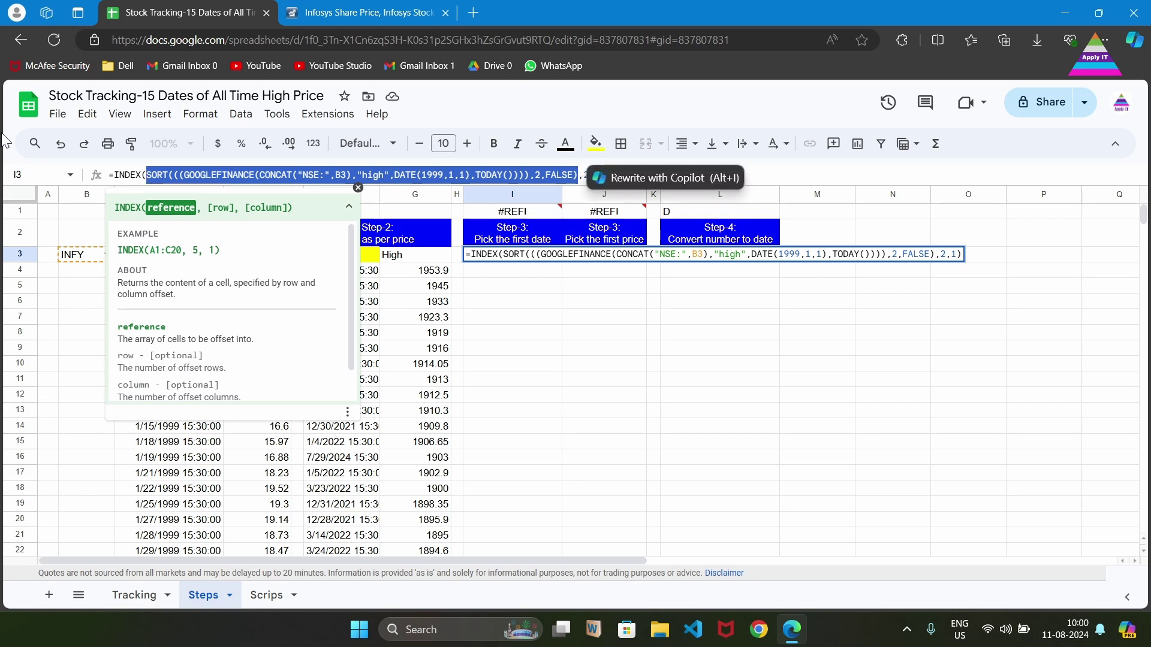
{"action": "key", "text": "Escape"}
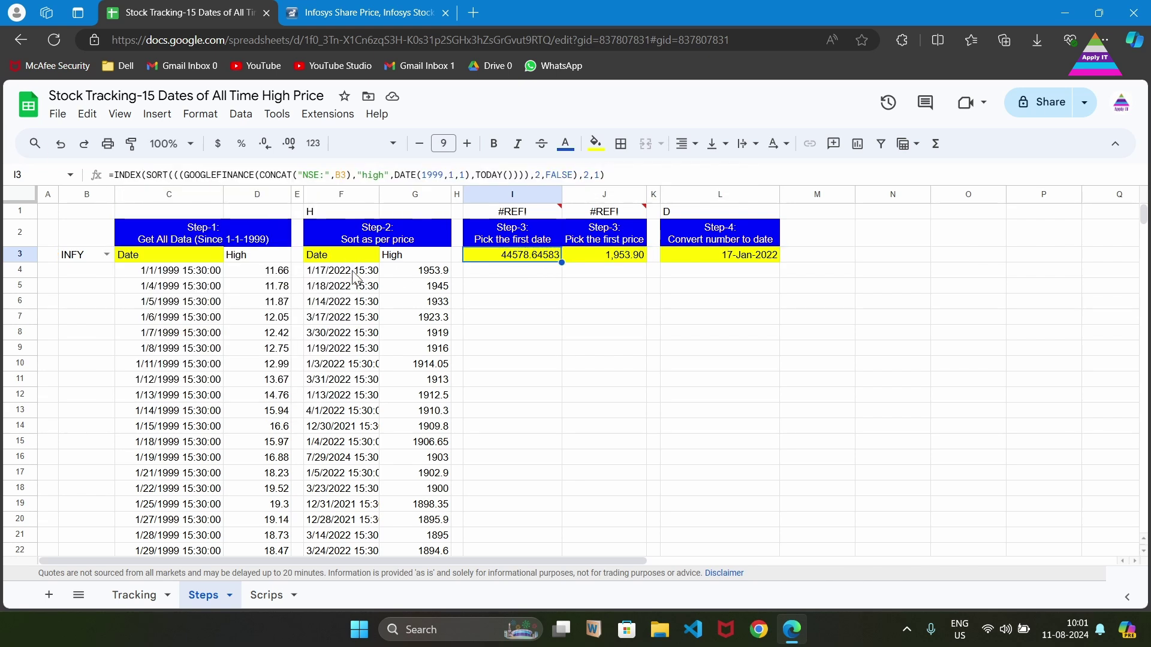
Compare the Step-2 SORT formula in F3 with the simplified INDEX formula in I1 and the full version in I3
{"action": "left_click", "coordinate": [328, 262]}
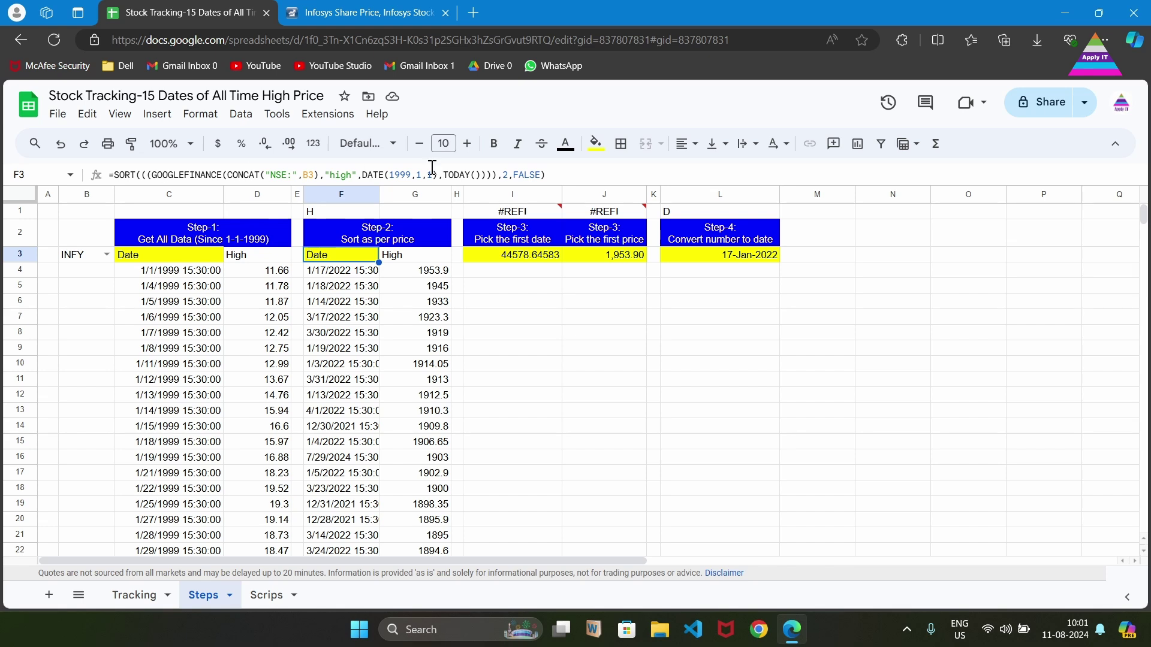
{"action": "left_click", "coordinate": [508, 212]}
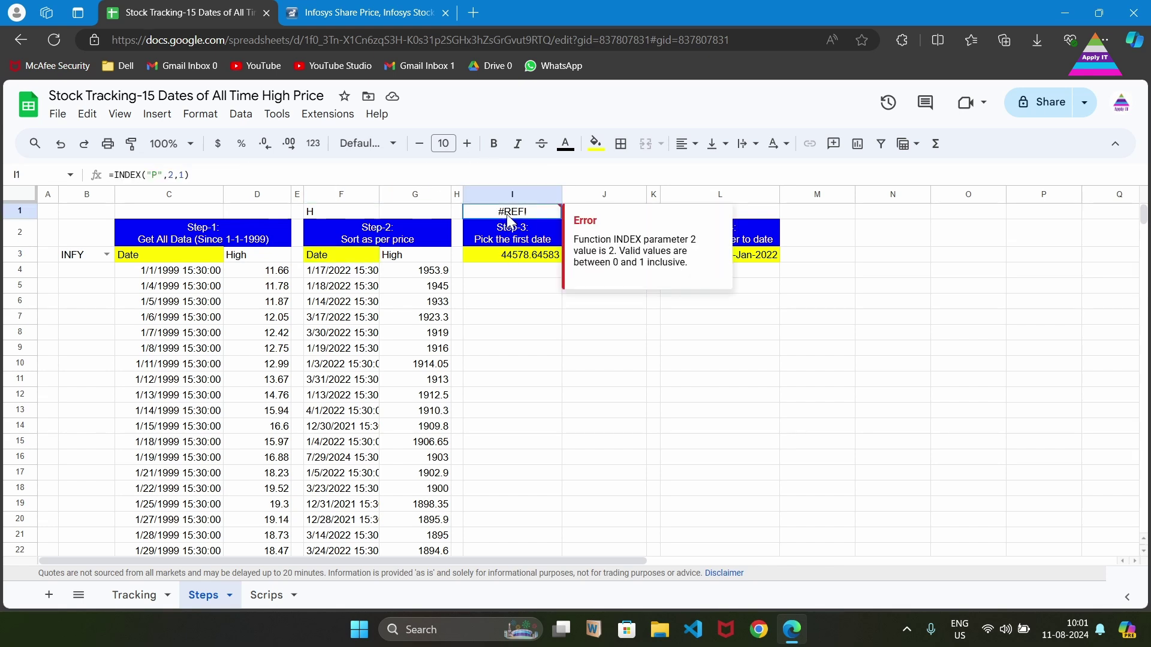
{"action": "left_click", "coordinate": [503, 258]}
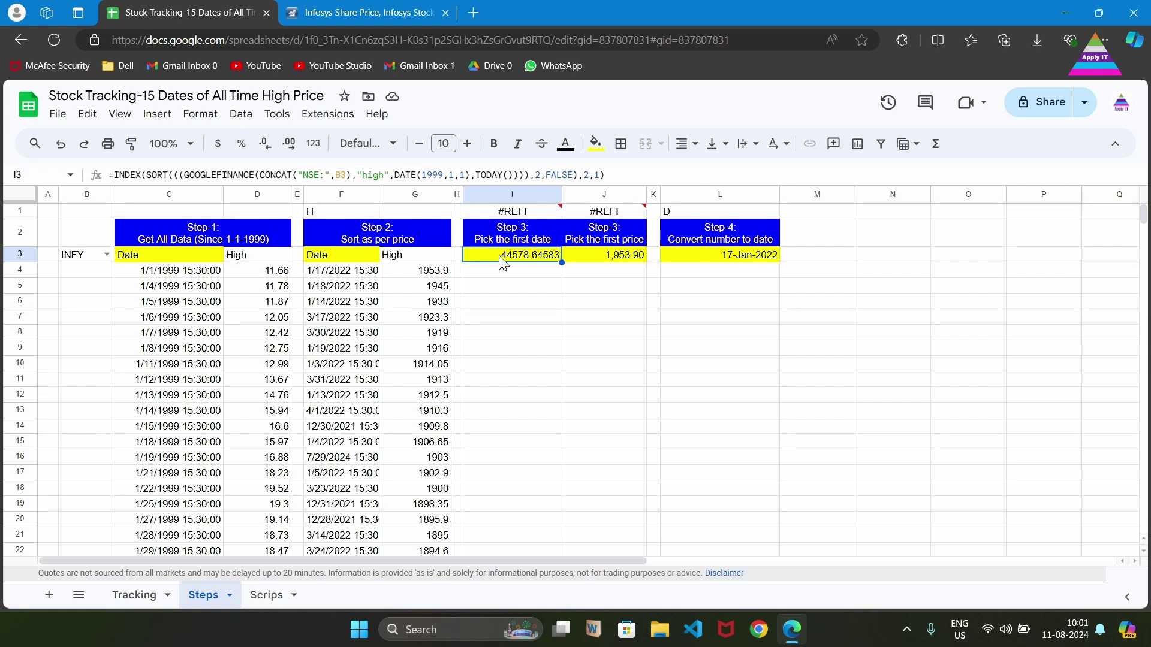
Examine the column argument of the simplified INDEX formula in J1, and relate it to the sorted price in G4 and the SORT formula in F3
{"action": "left_click", "coordinate": [593, 213]}
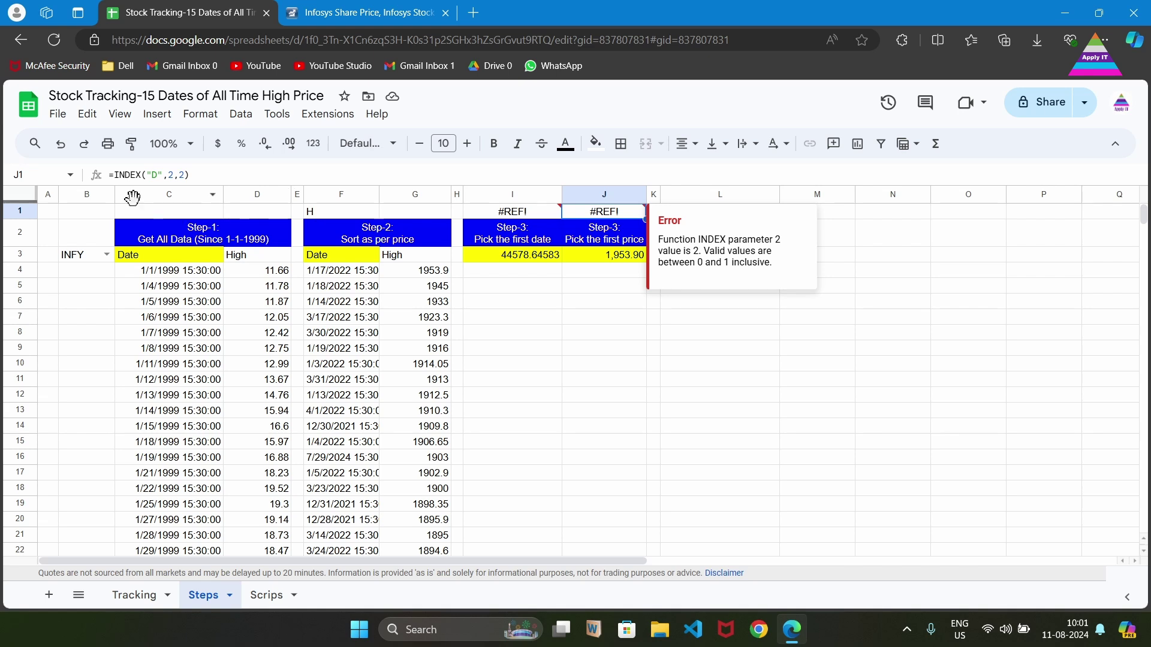
{"action": "left_click", "coordinate": [184, 175]}
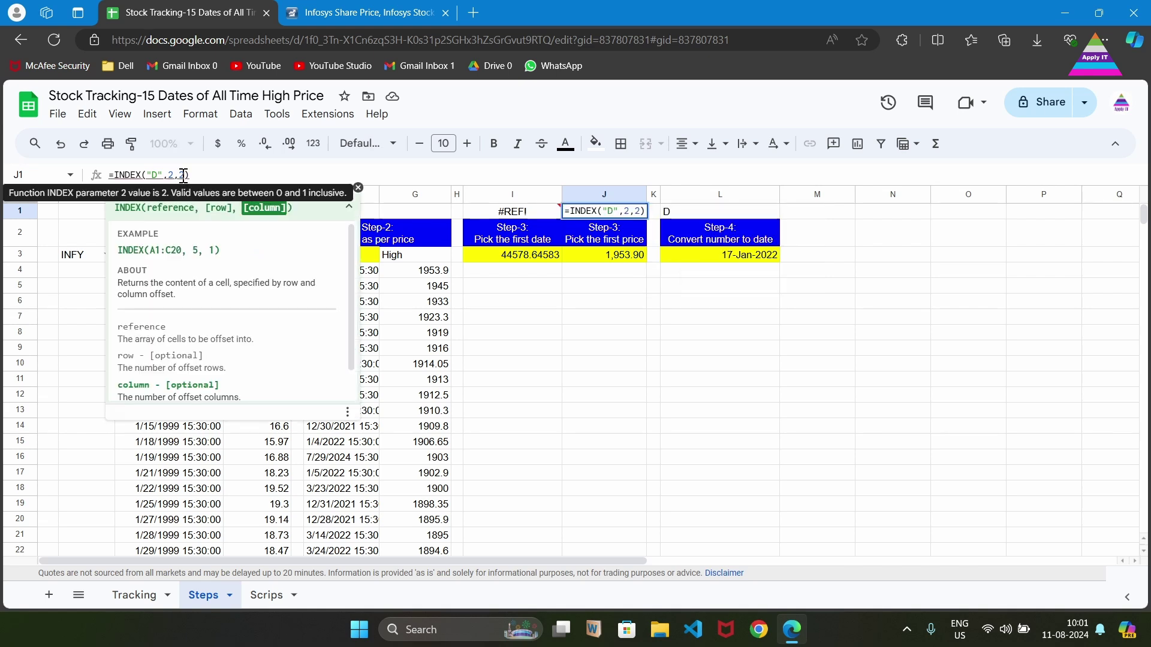
{"action": "key", "text": "Escape"}
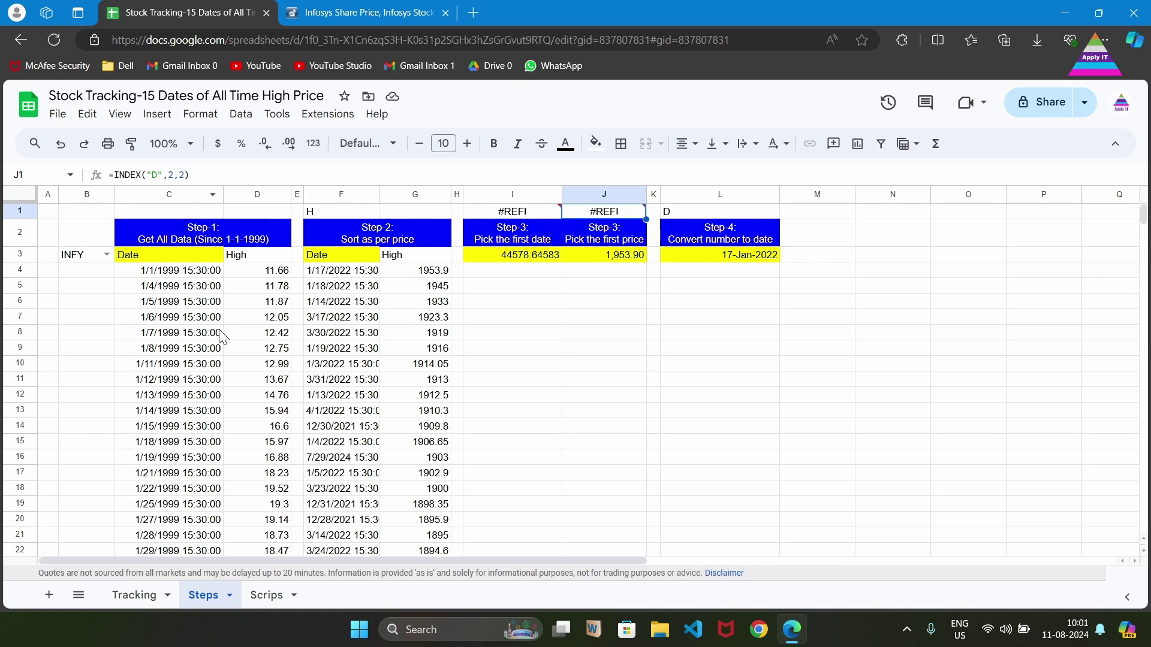
{"action": "left_click", "coordinate": [347, 271]}
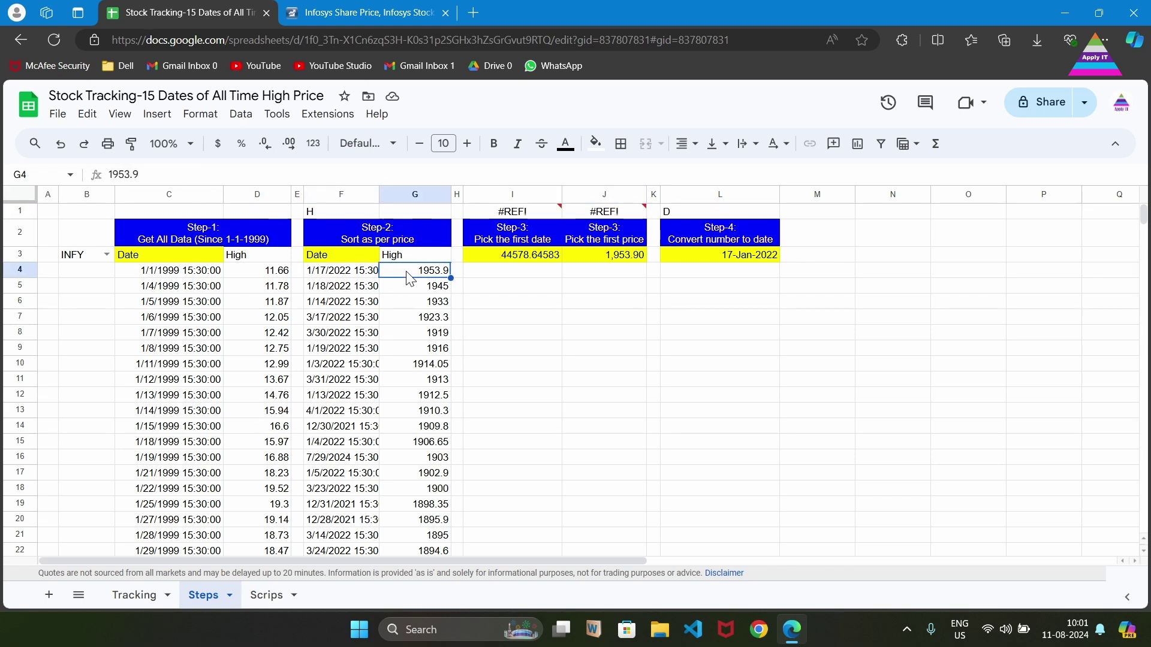
{"action": "left_click", "coordinate": [616, 212]}
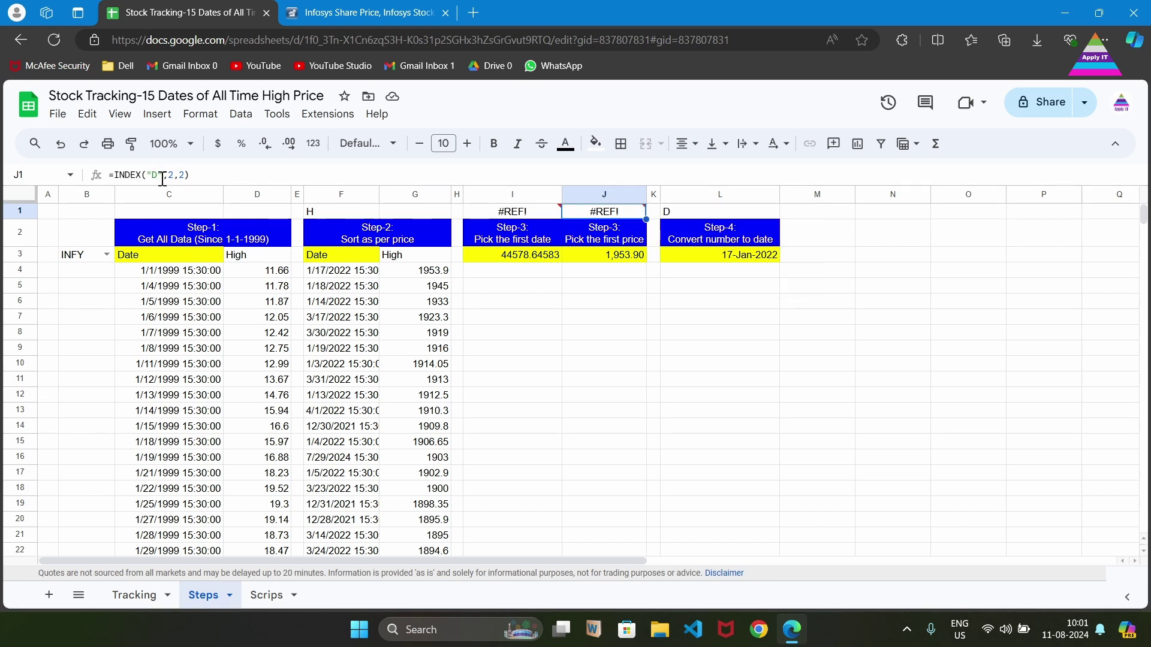
{"action": "left_click", "coordinate": [324, 258]}
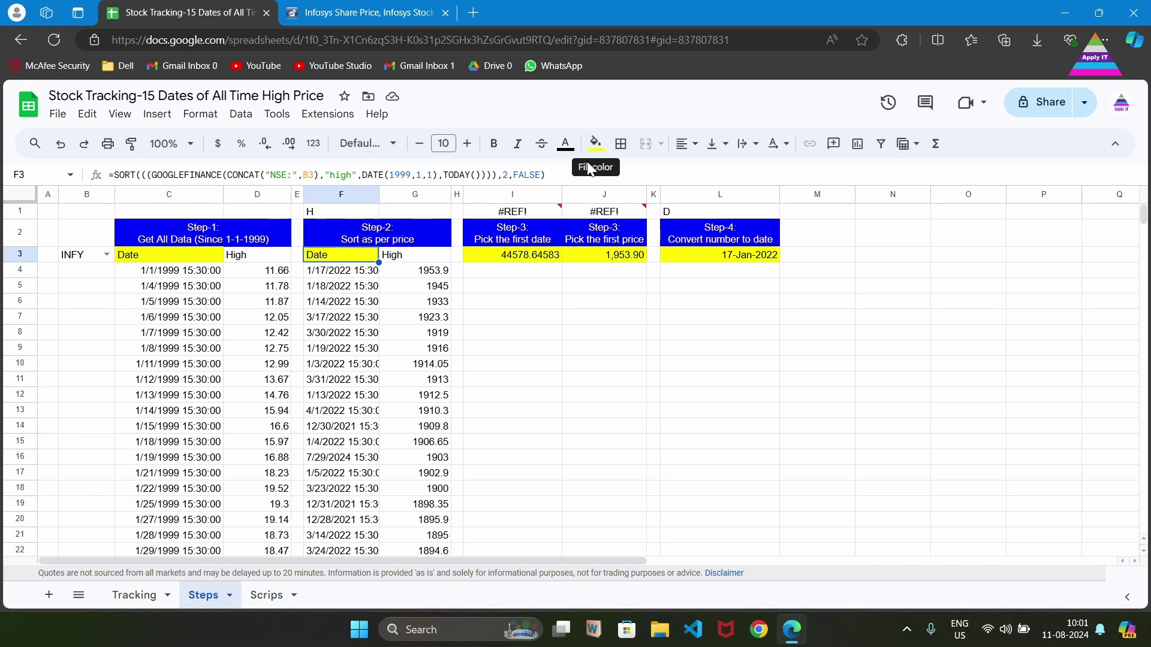
{"action": "mouse_move", "coordinate": [612, 219]}
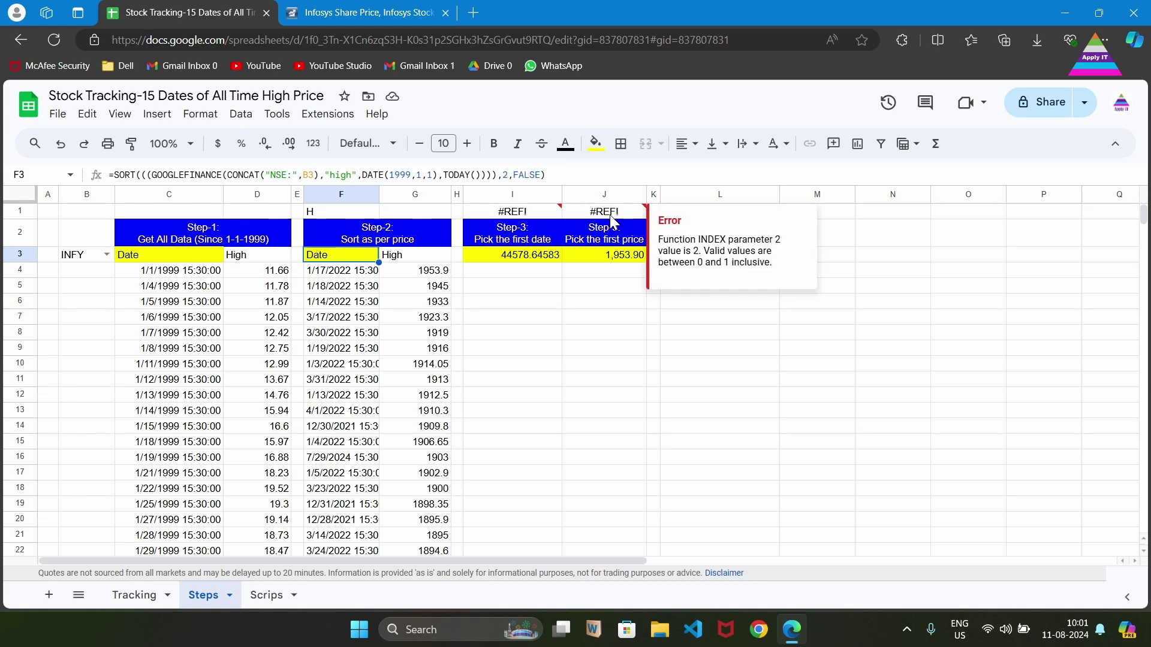
Examine the full Step-3 price formula in J3, highlighting its nested SORT reference and checking its last argument, without editing it
{"action": "left_click", "coordinate": [614, 256]}
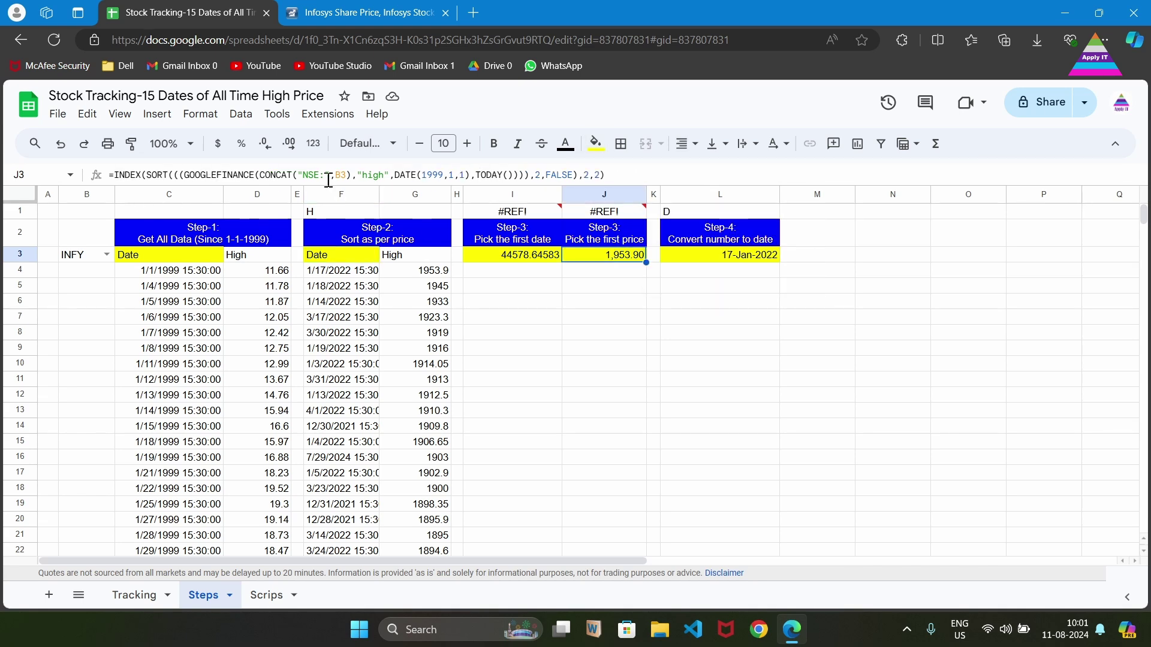
{"action": "left_click", "coordinate": [146, 178]}
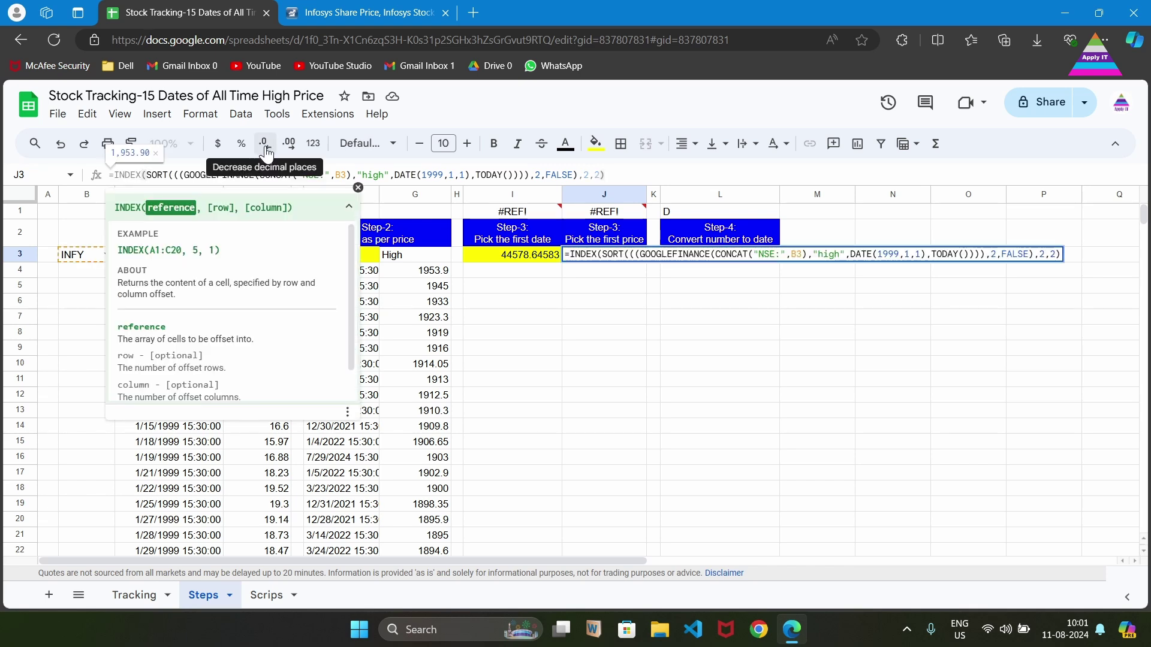
{"action": "key", "text": "shift+End"}
{"action": "key", "text": "shift+Left"}
{"action": "key", "text": "shift+Left"}
{"action": "key", "text": "shift+Left"}
{"action": "key", "text": "shift+Left"}
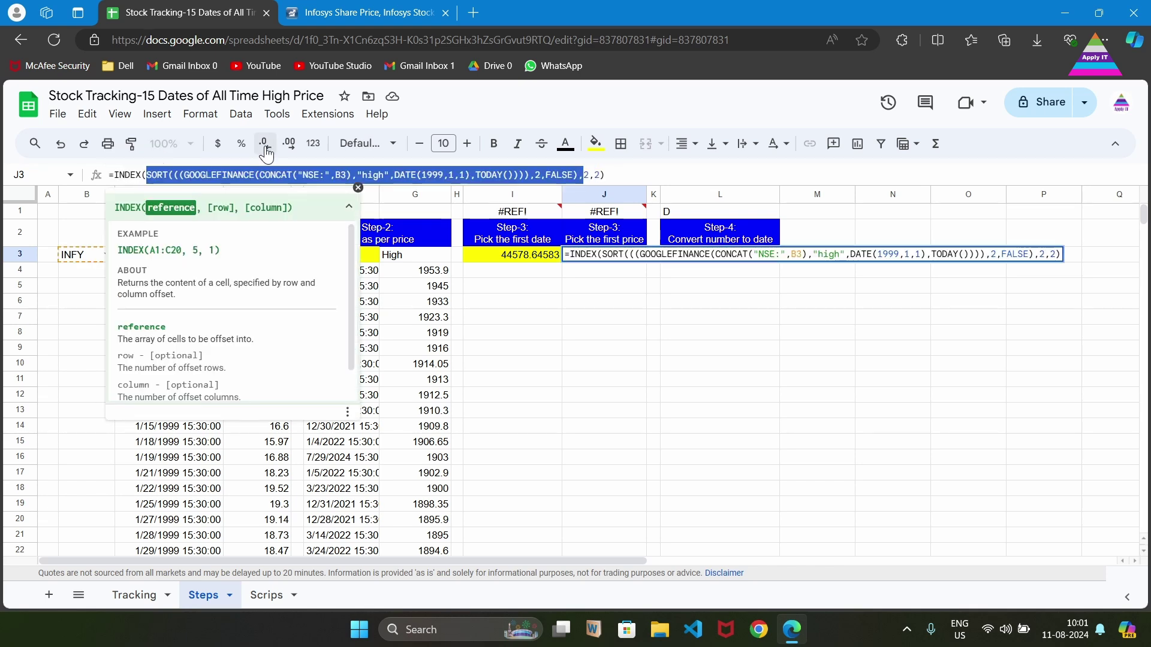
{"action": "key", "text": "shift+Left"}
{"action": "left_click", "coordinate": [598, 175]}
{"action": "key", "text": "Return"}
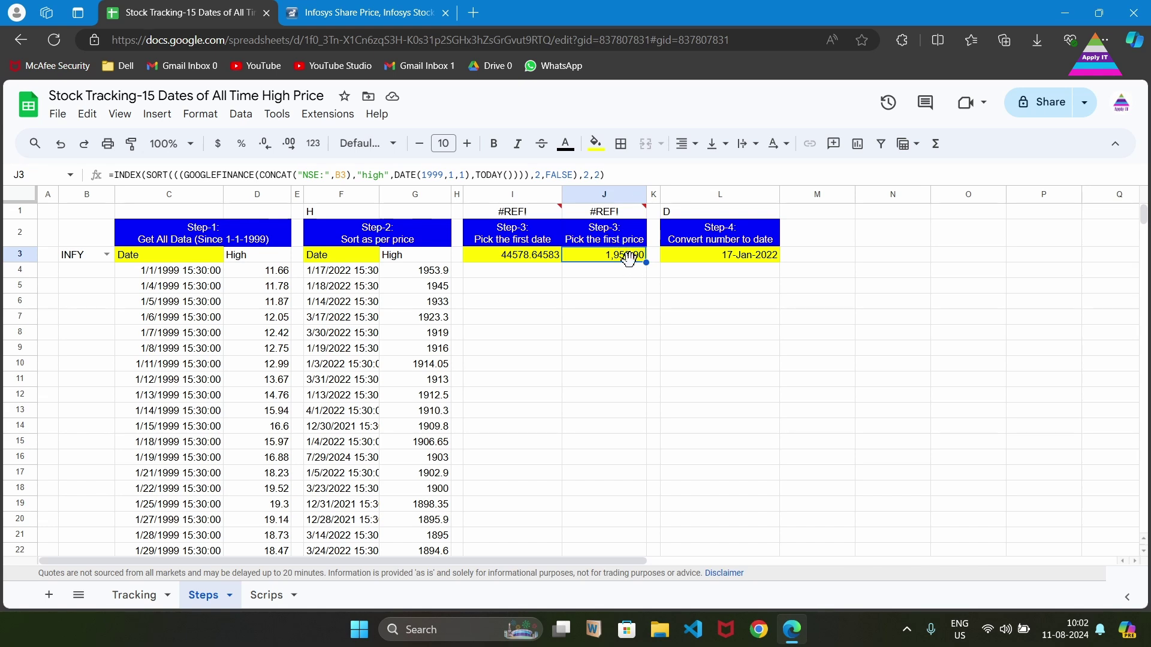
Compare the Step-3 date number in I3 with the simplified TO_DATE formula in L1
{"action": "left_click", "coordinate": [530, 263]}
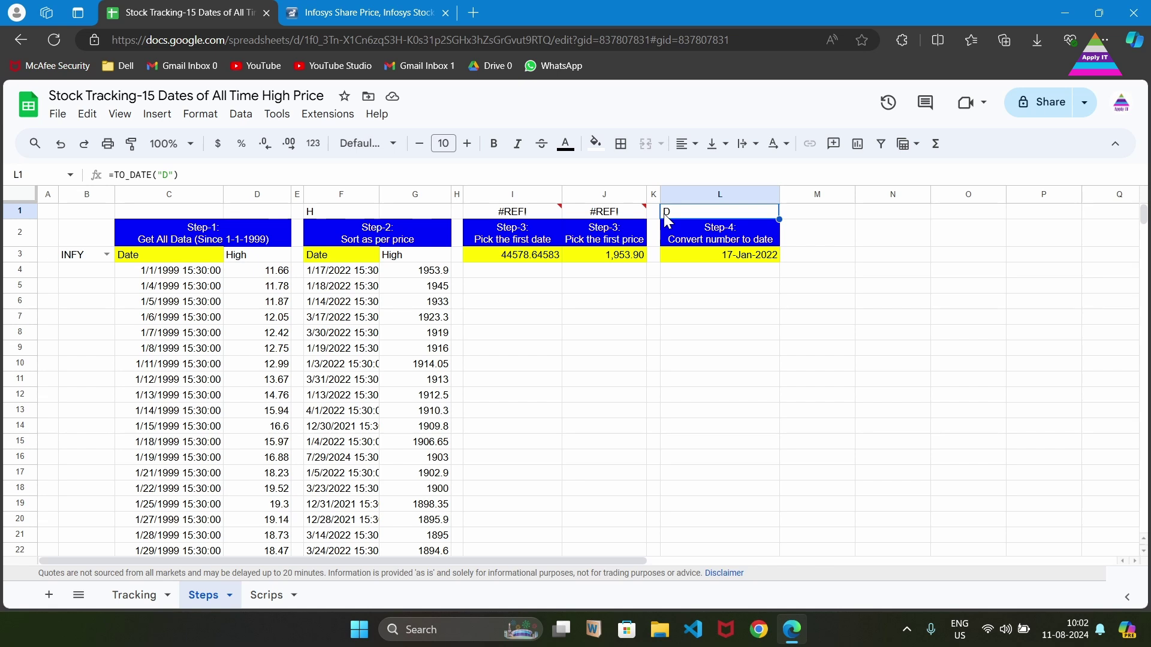
{"action": "left_click", "coordinate": [534, 260]}
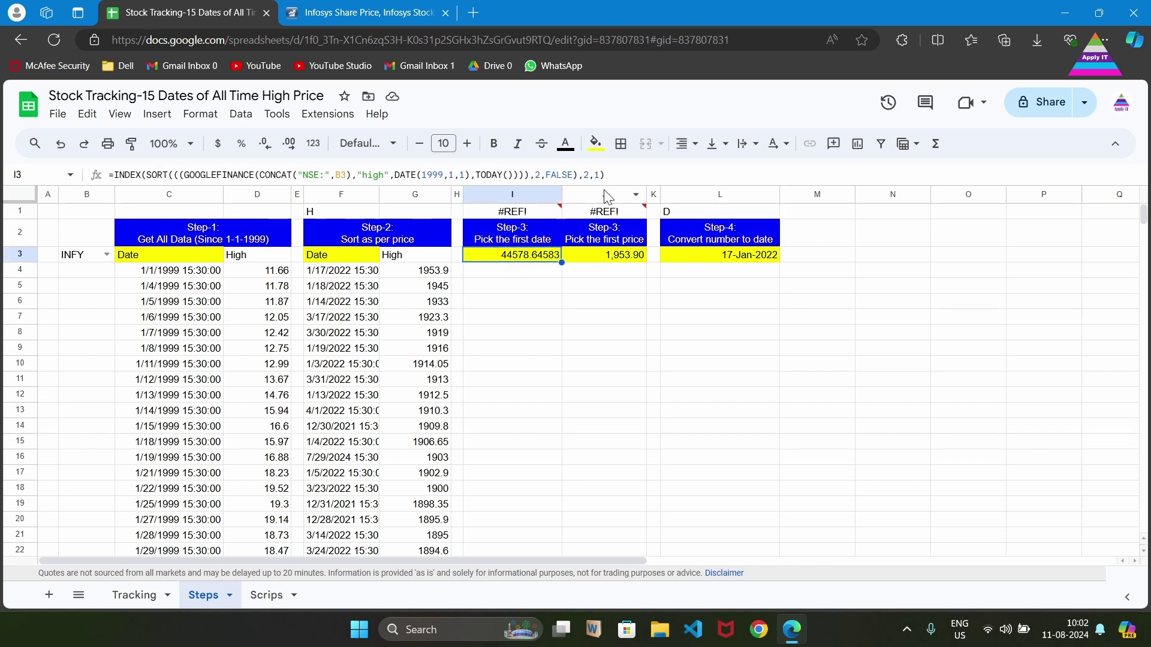
{"action": "left_click", "coordinate": [678, 213]}
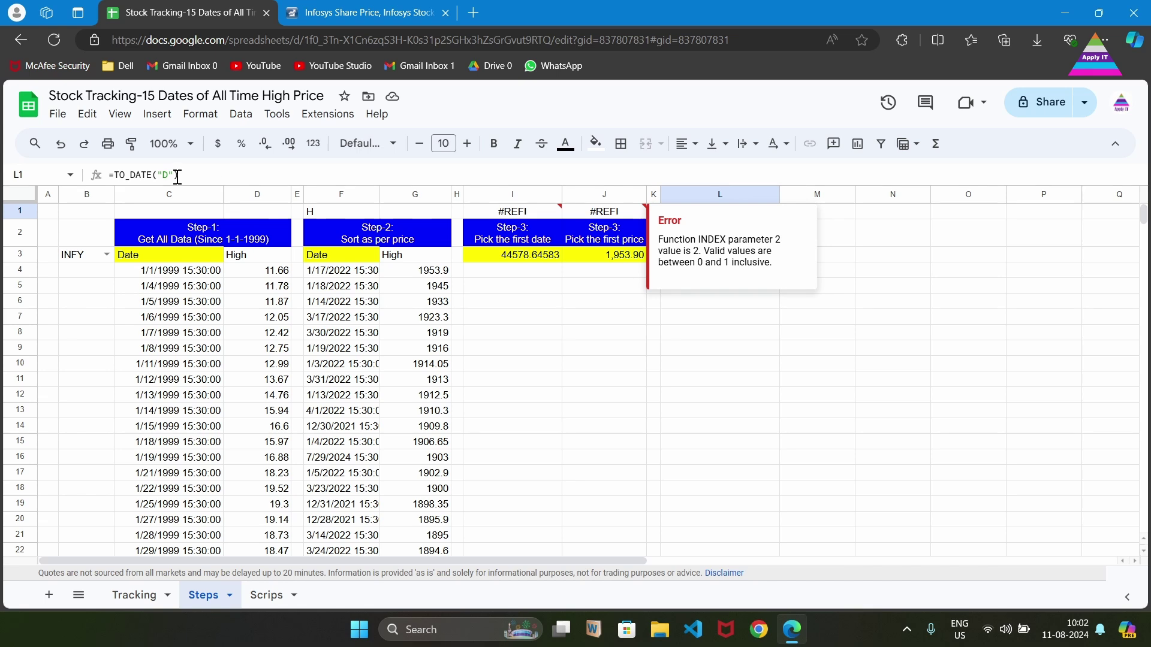
Examine the full Step-4 TO_DATE formula in L3, highlighting its nested INDEX argument, and leave the formula without editing it
{"action": "left_click", "coordinate": [734, 264]}
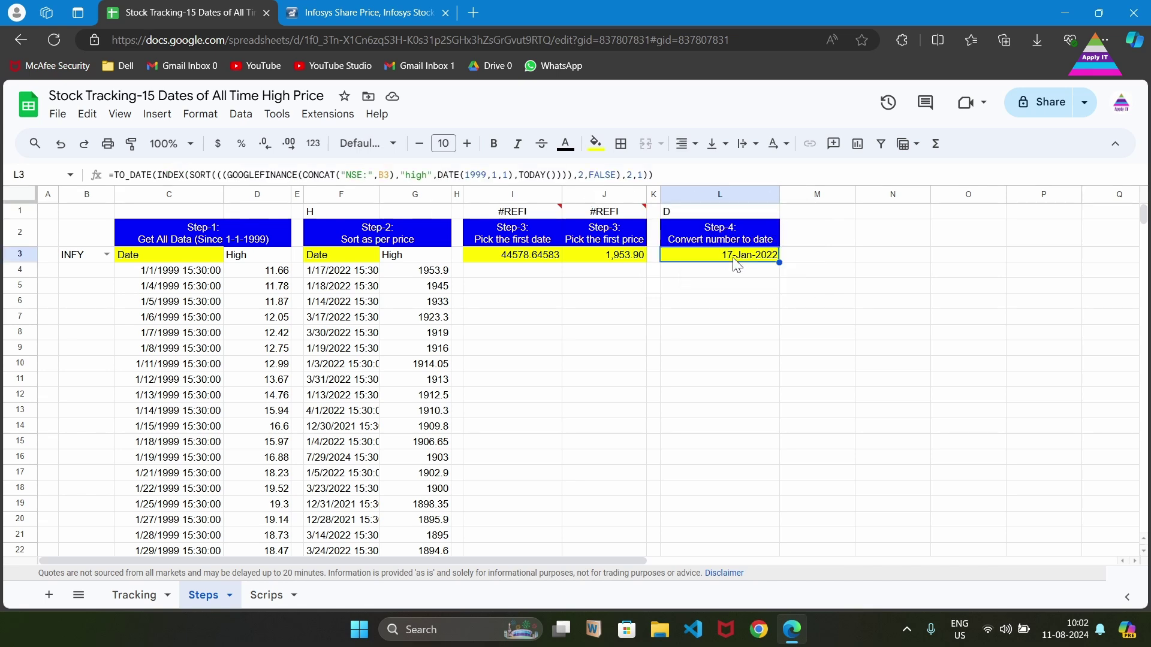
{"action": "left_click", "coordinate": [157, 176]}
{"action": "key", "text": "shift+End"}
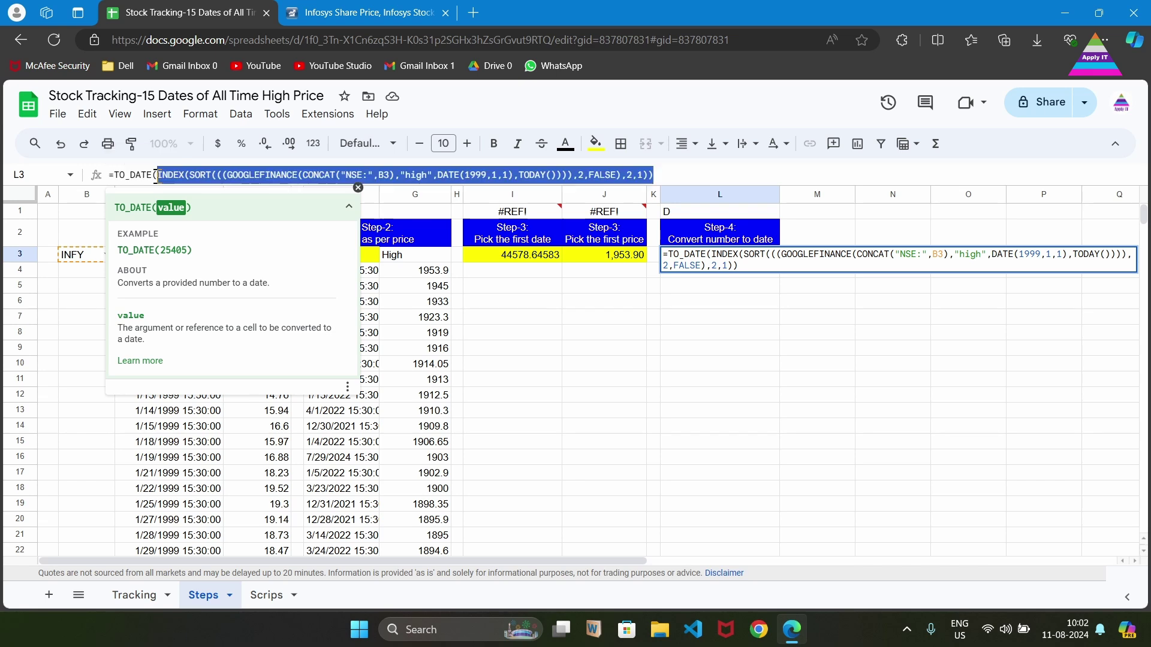
{"action": "key", "text": "shift+Left"}
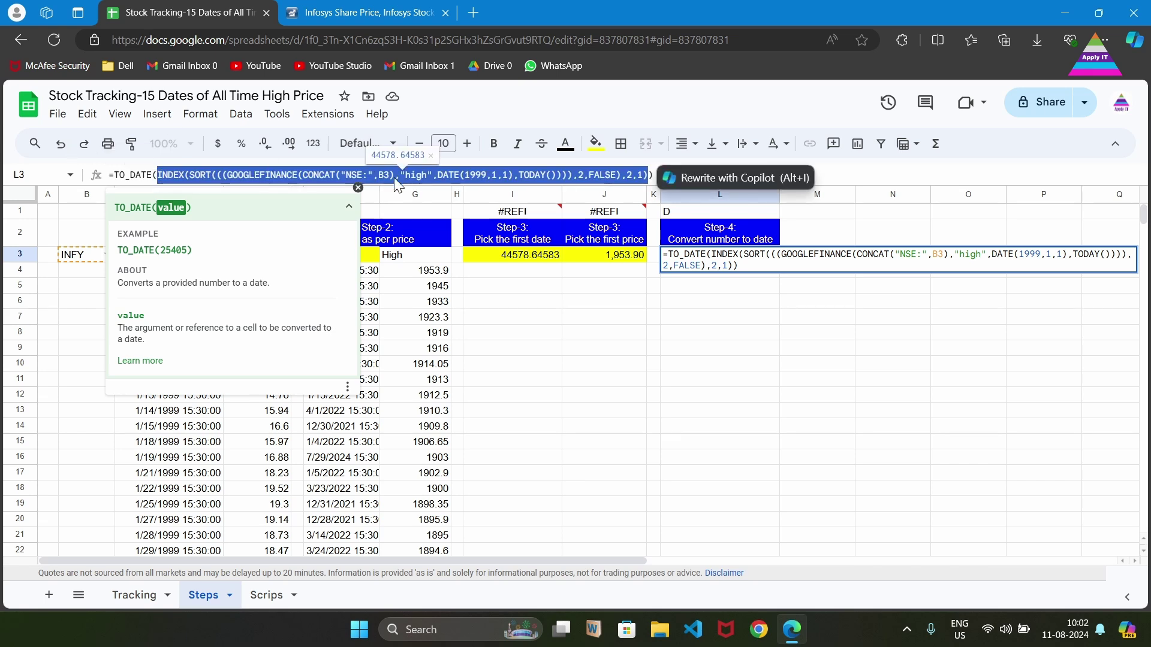
{"action": "key", "text": "Escape"}
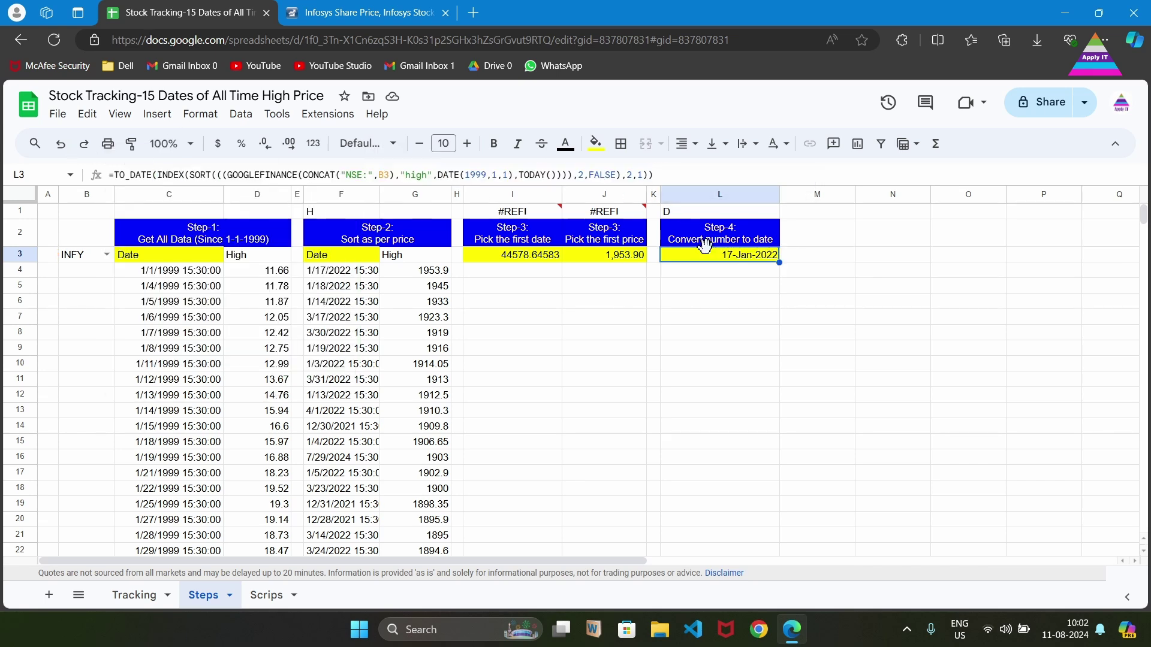
Review the Step-3 price formula in J3 alongside the Step-4 date formula in L3
{"action": "left_click", "coordinate": [627, 263]}
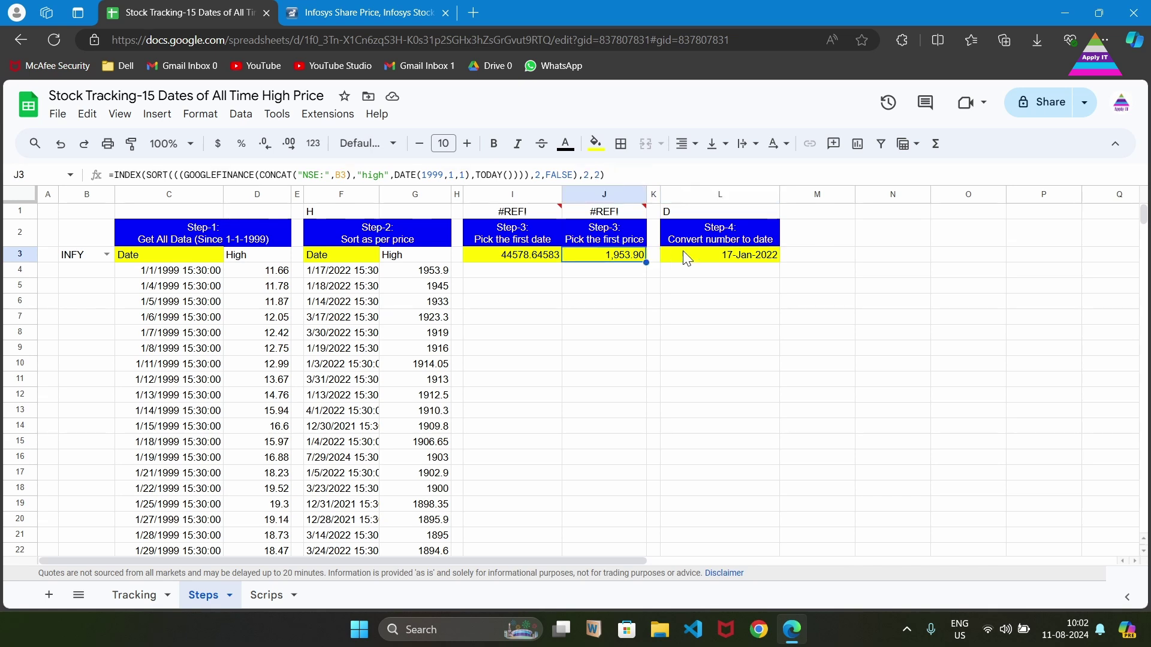
{"action": "left_click", "coordinate": [697, 241]}
{"action": "left_click", "coordinate": [712, 254]}
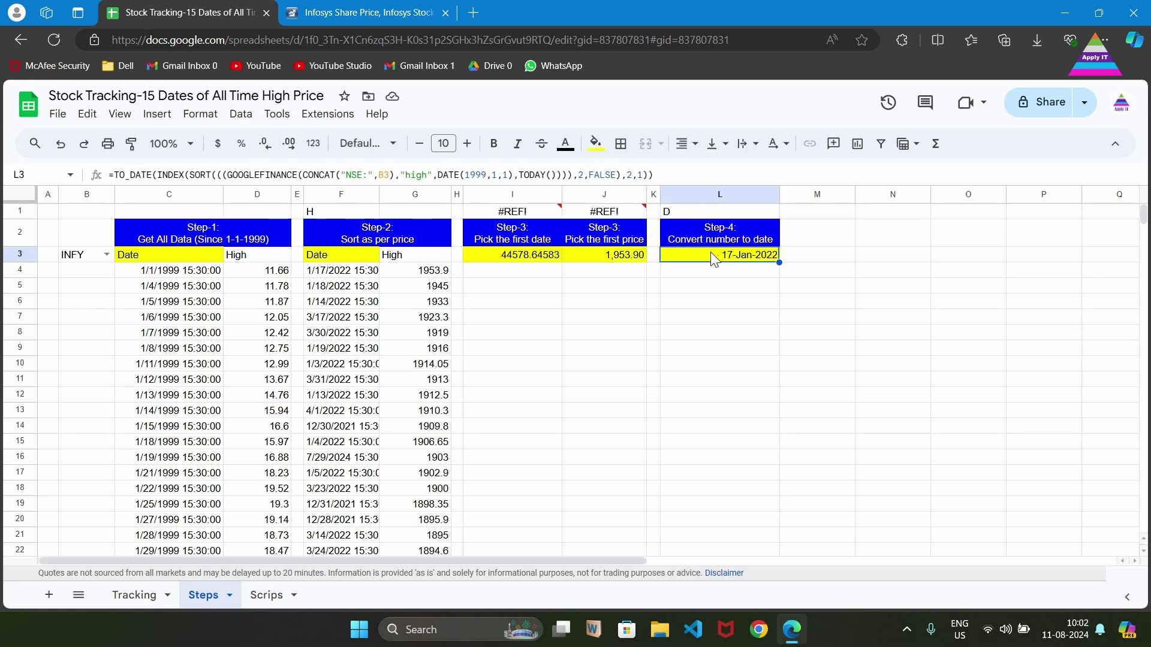
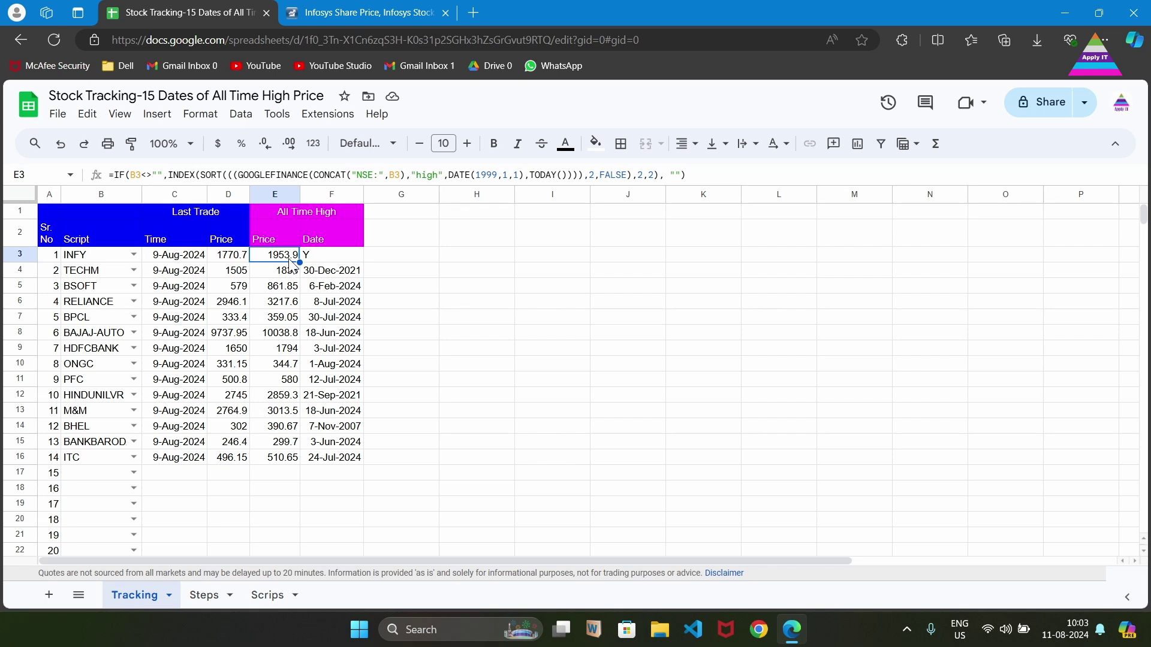
Check the placeholder formula in F3 of Tracking and copy the TO_DATE formula, without its equals sign, from L3 of the Steps sheet
{"action": "left_click", "coordinate": [318, 257]}
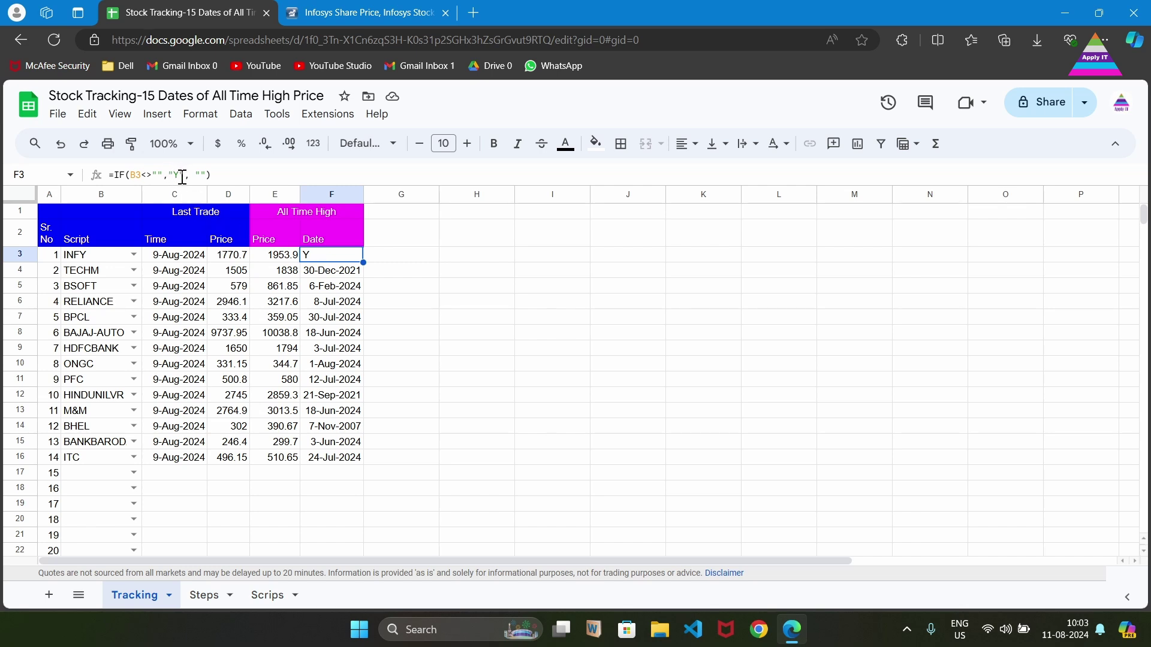
{"action": "left_click", "coordinate": [206, 597]}
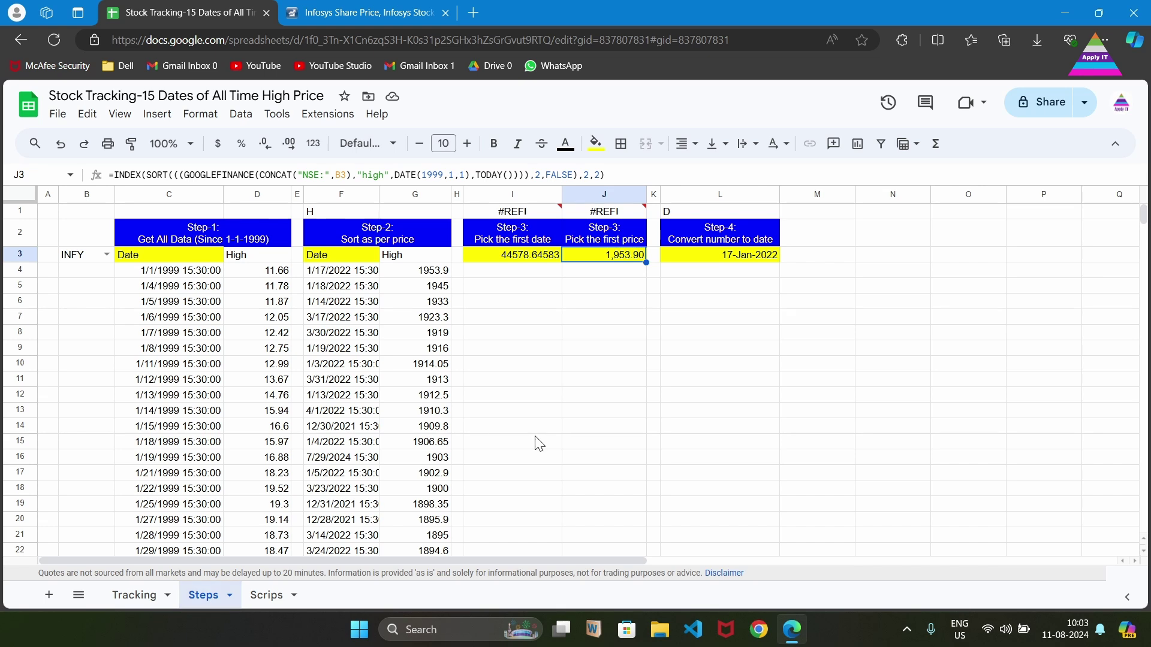
{"action": "left_click", "coordinate": [725, 258]}
{"action": "left_click", "coordinate": [676, 175]}
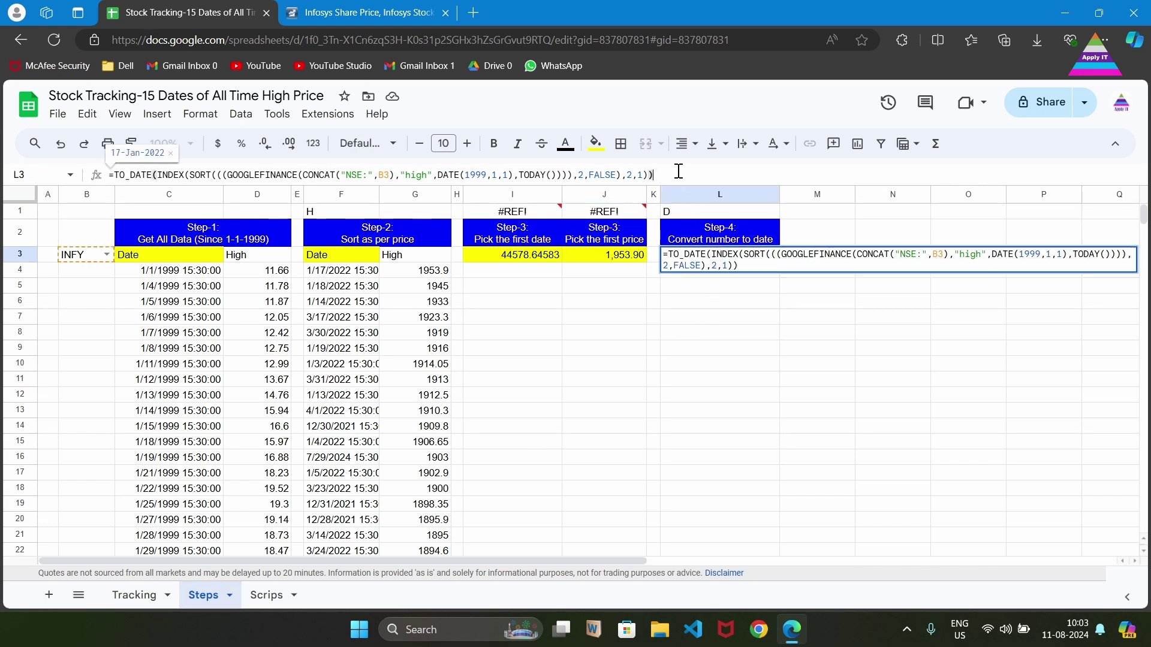
{"action": "key", "text": "ctrl+a"}
{"action": "key", "text": "Home"}
{"action": "key", "text": "Right"}
{"action": "key", "text": "shift+End"}
{"action": "key", "text": "ctrl+c"}
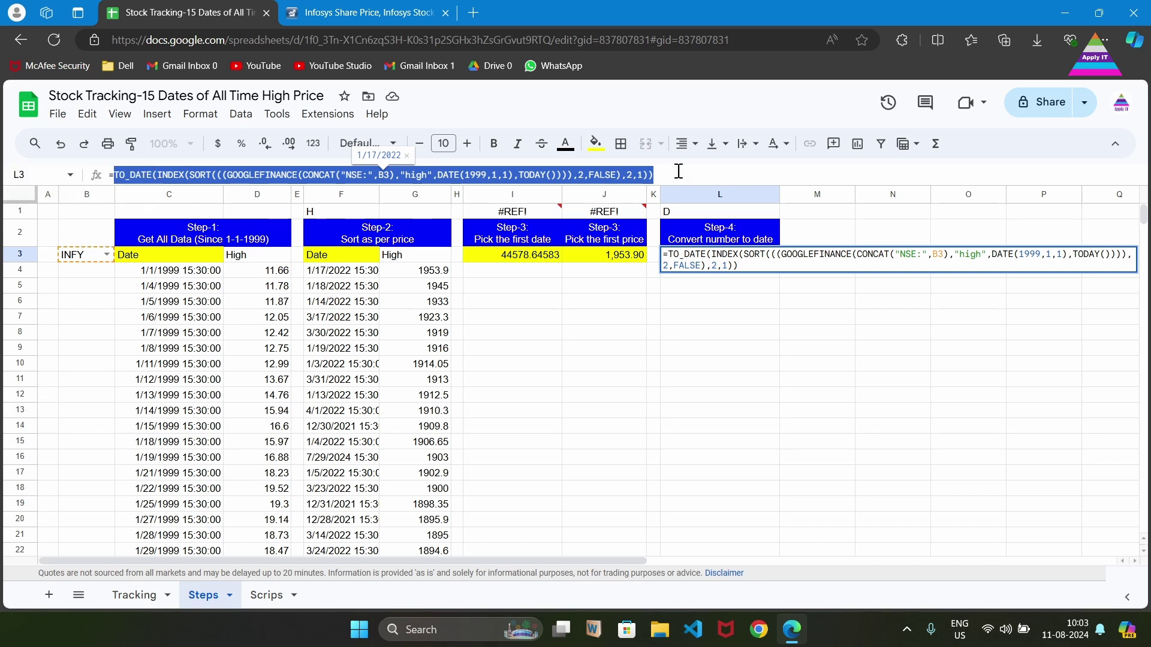
{"action": "key", "text": "Escape"}
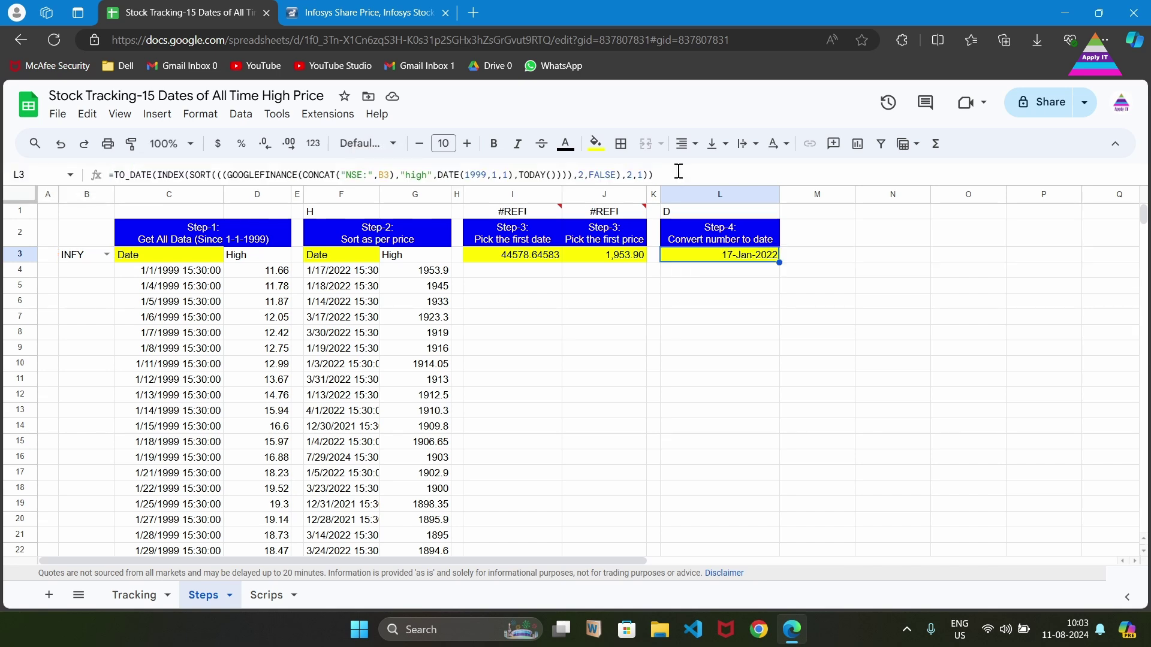
Replace the "Y" placeholder in the IF formula in F3 of the Tracking sheet with the copied TO_DATE formula
{"action": "left_click", "coordinate": [144, 603]}
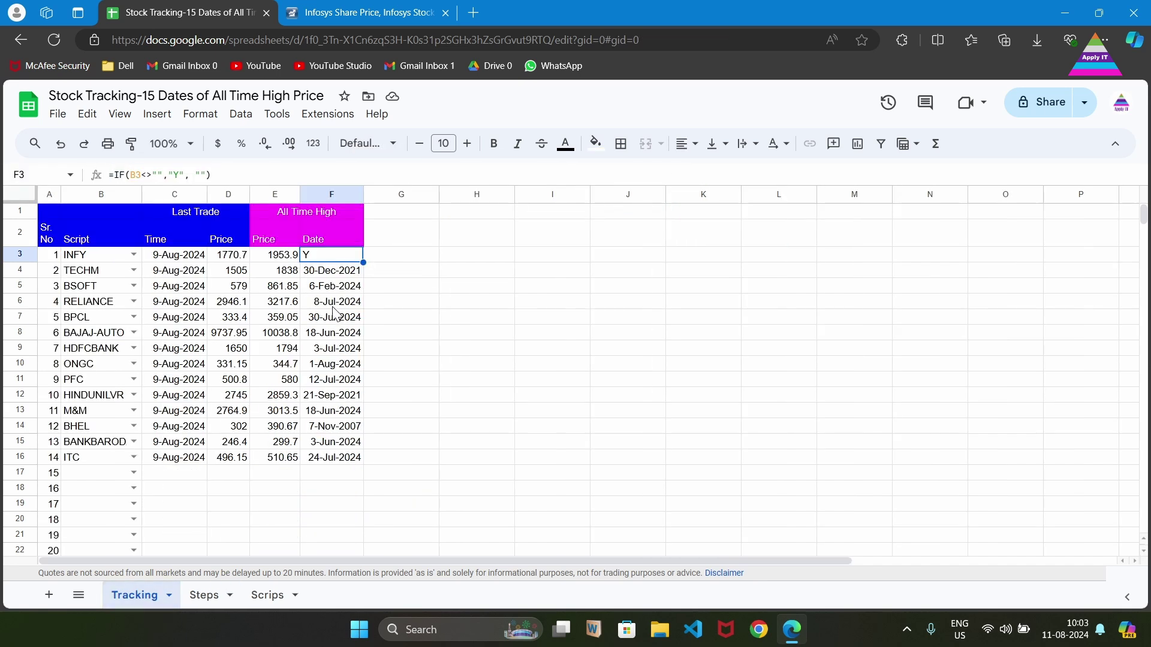
{"action": "left_click", "coordinate": [181, 173]}
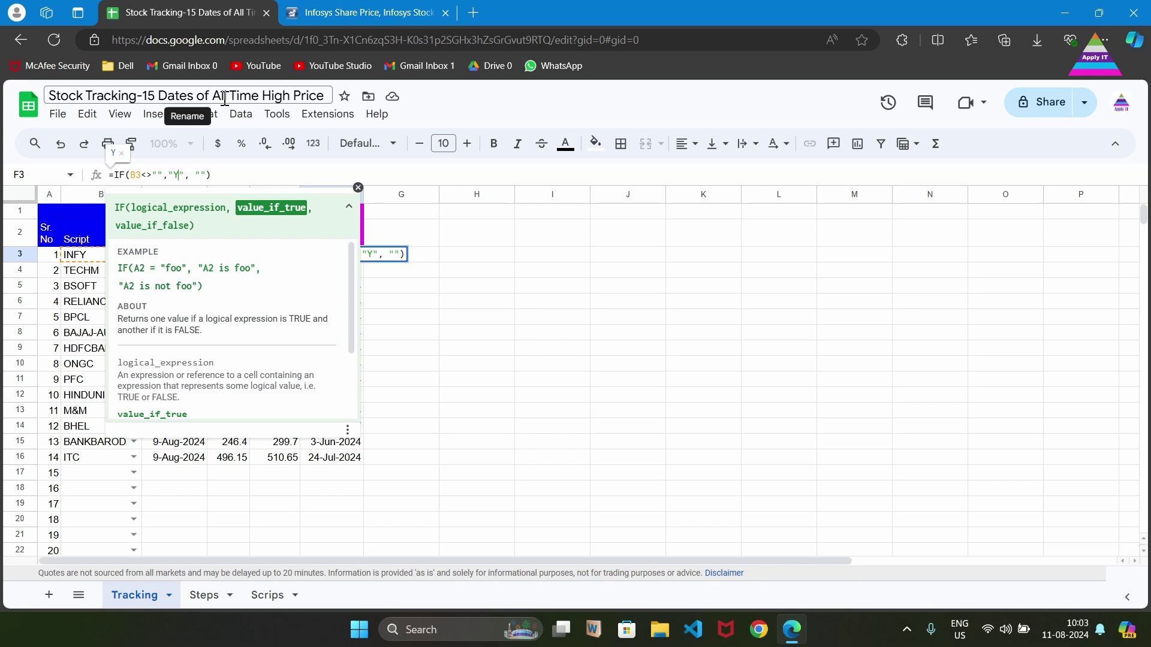
{"action": "key", "text": "End"}
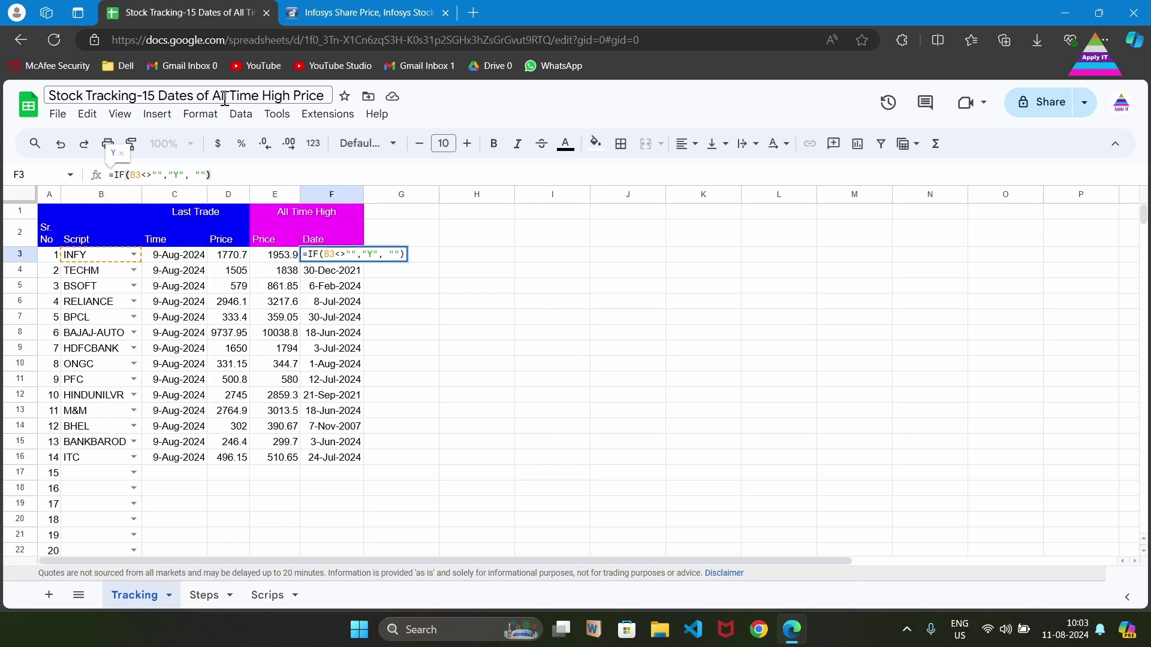
{"action": "double_click", "coordinate": [183, 174]}
{"action": "key", "text": "BackSpace"}
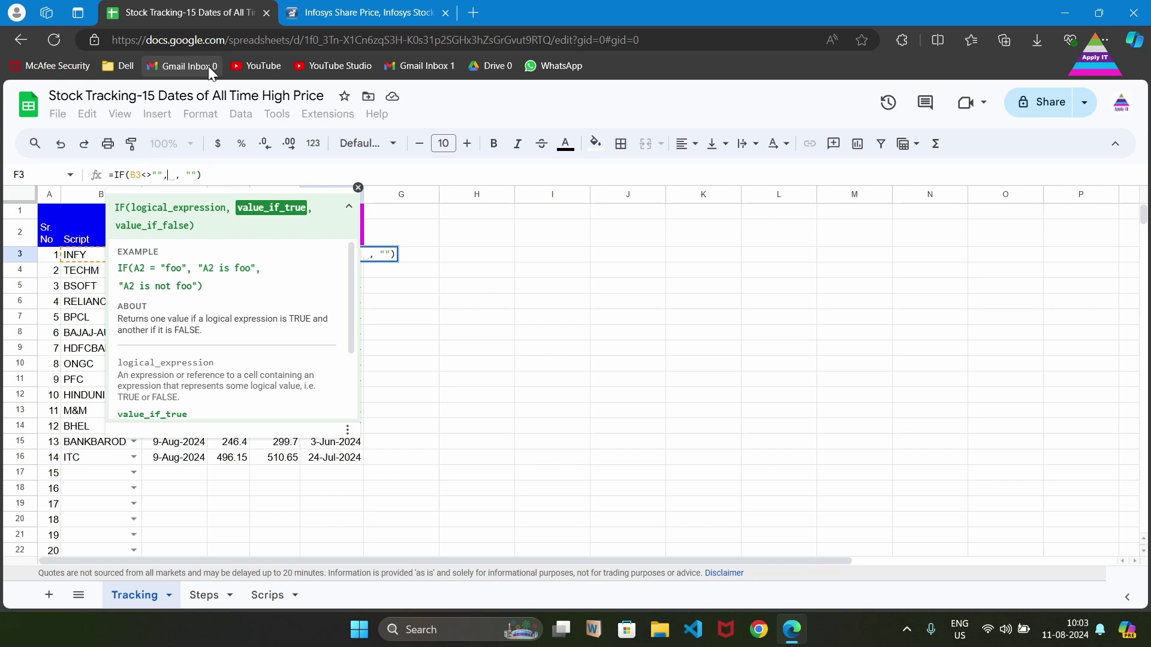
{"action": "key", "text": "ctrl+v"}
{"action": "key", "text": "Return"}
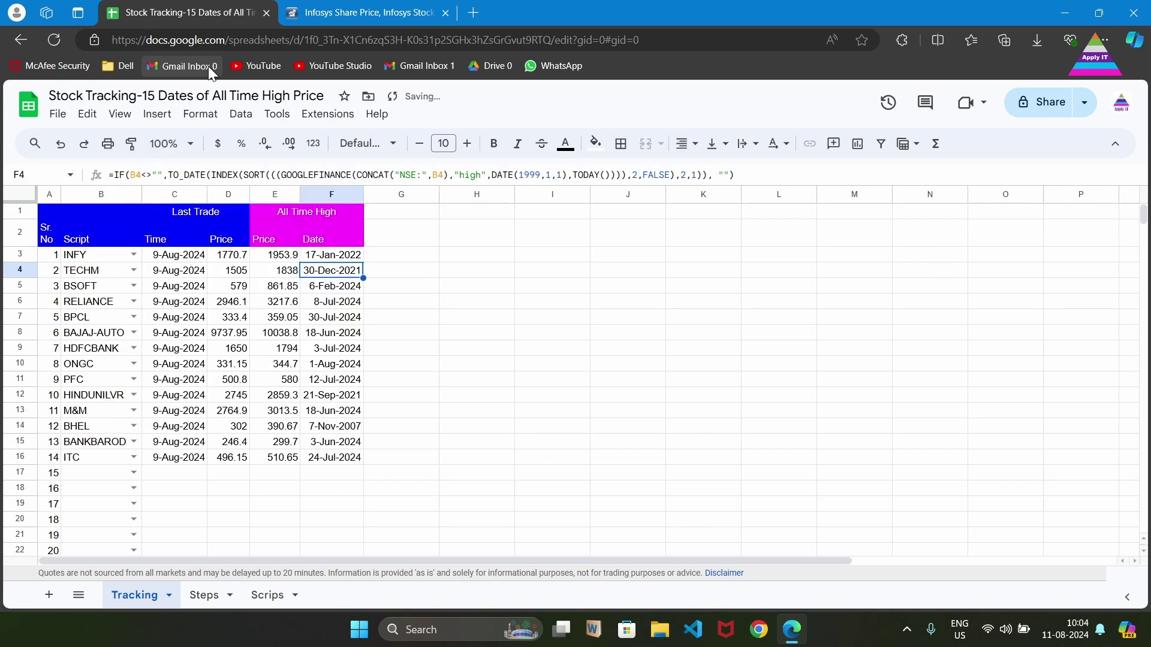
{"action": "key", "text": "Up"}
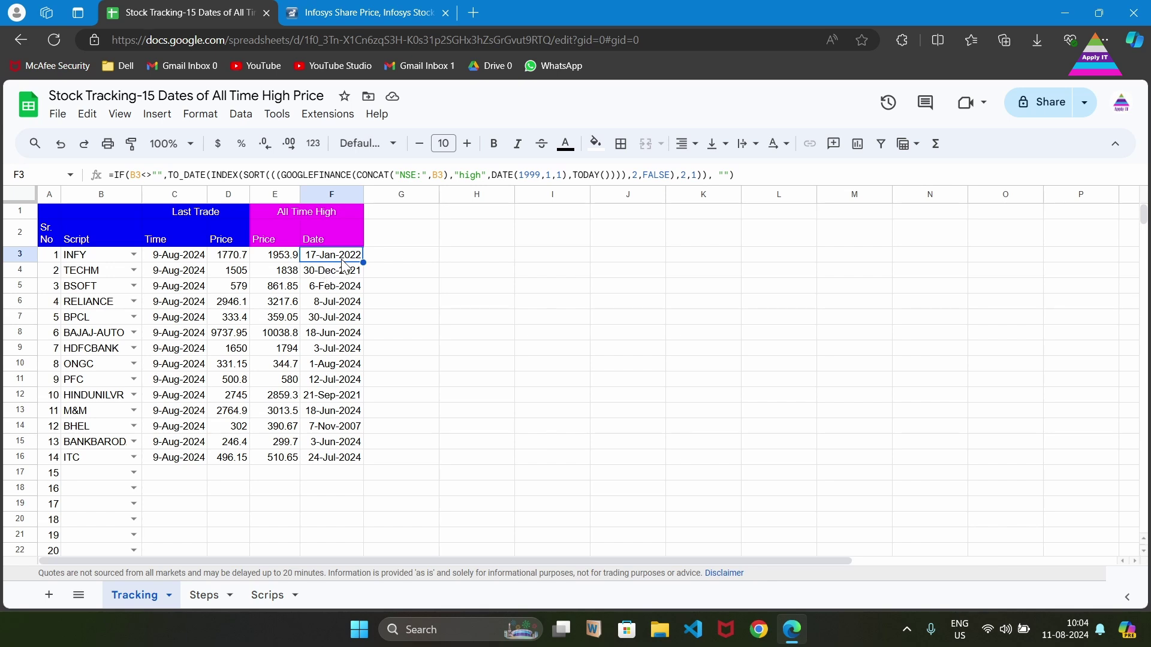
Copy the all-time-high price formula from E3 into E4:E17
{"action": "left_click", "coordinate": [289, 258]}
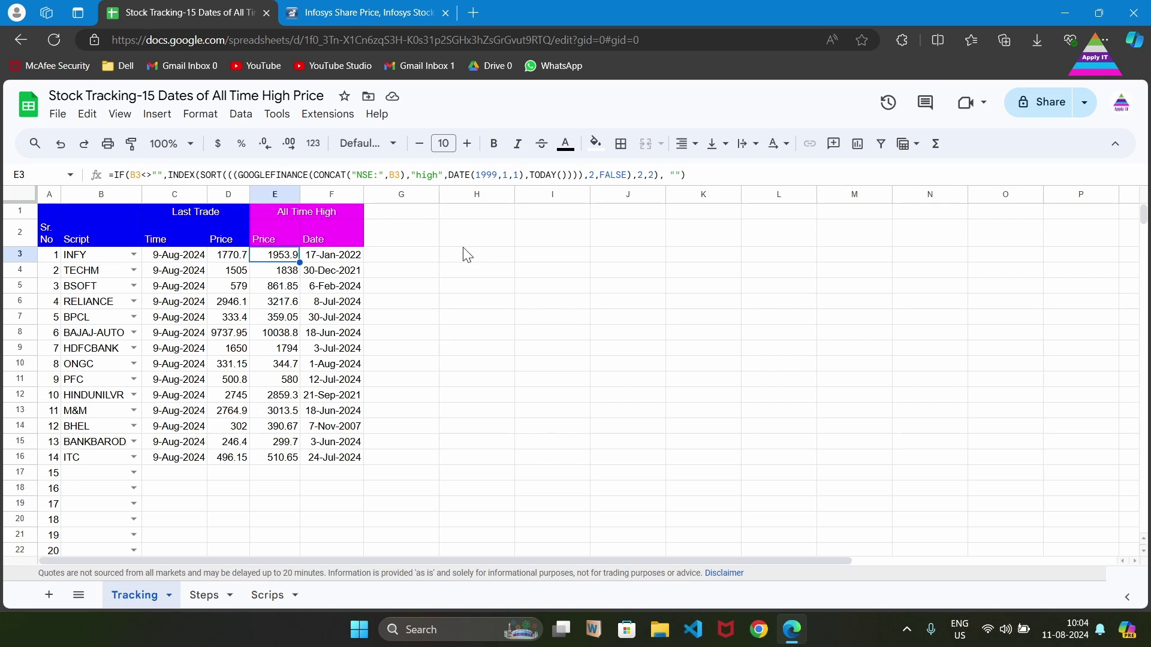
{"action": "key", "text": "ctrl+c"}
{"action": "key", "text": "Down"}
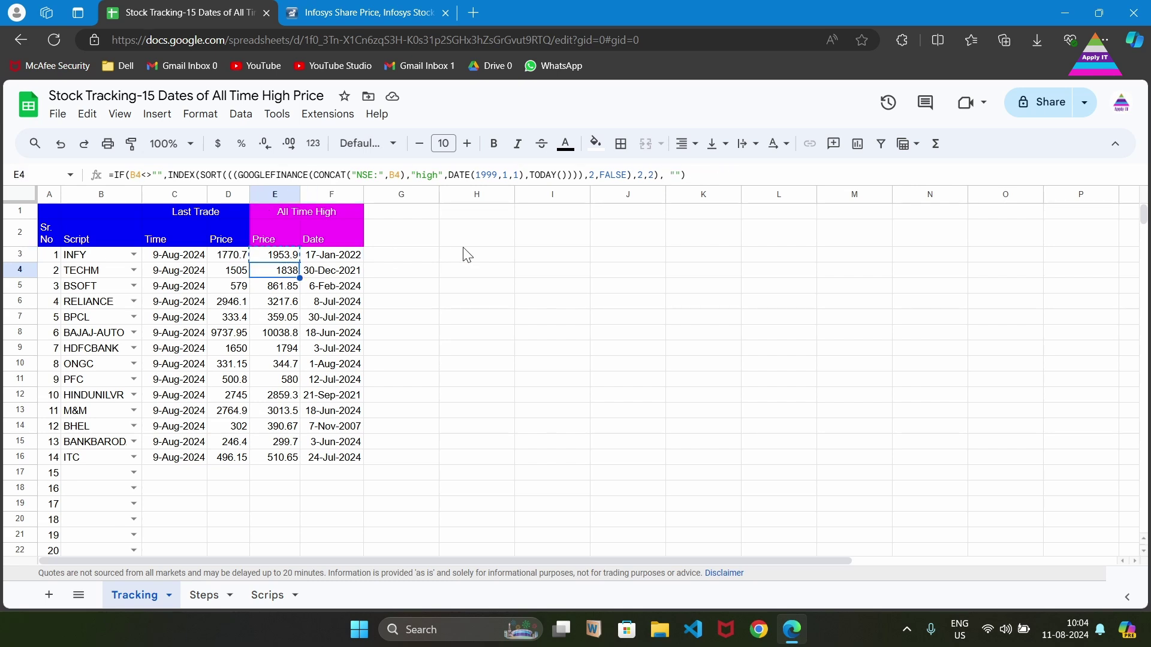
{"action": "key", "text": "shift+Down"}
{"action": "key", "text": "shift+Down"}
{"action": "key", "text": "shift+Down"}
{"action": "key", "text": "shift+Down"}
{"action": "key", "text": "shift+Down"}
{"action": "key", "text": "shift+Down"}
{"action": "key", "text": "shift+Down"}
{"action": "key", "text": "shift+Down"}
{"action": "key", "text": "shift+Down"}
{"action": "key", "text": "shift+Down"}
{"action": "key", "text": "shift+Down"}
{"action": "key", "text": "shift+Down"}
{"action": "key", "text": "shift+Down"}
{"action": "key", "text": "shift+Down"}
{"action": "key", "text": "shift+Up"}
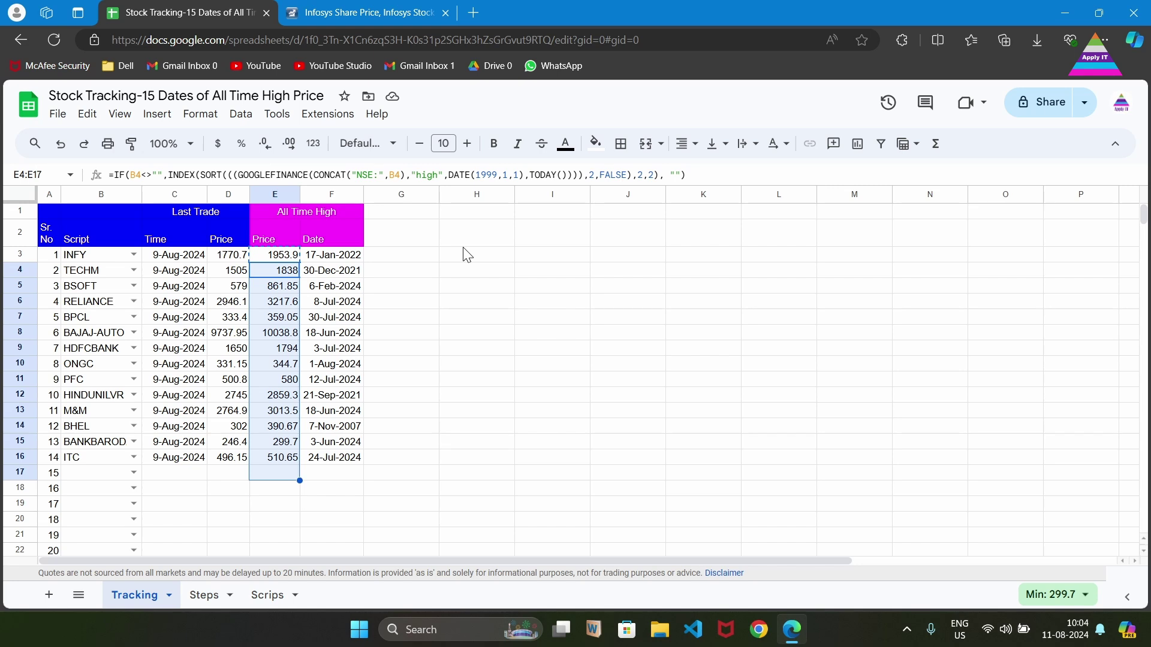
Copy the all-time-high date formula from F3 into F4:F17
{"action": "left_click", "coordinate": [343, 256]}
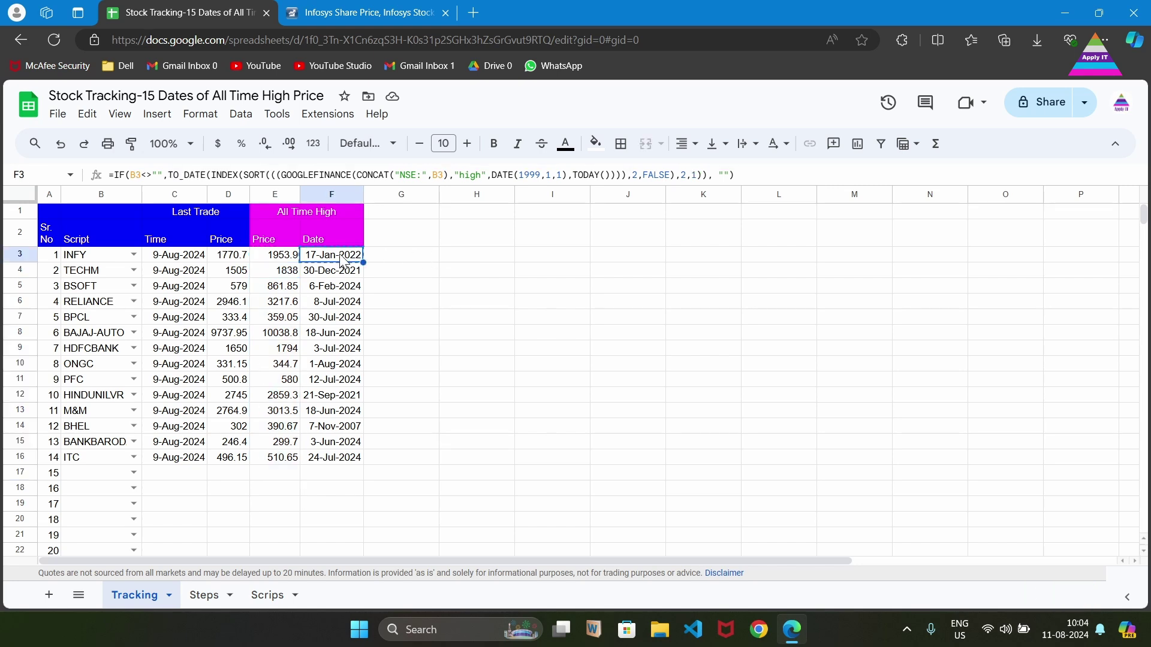
{"action": "key", "text": "ctrl+c"}
{"action": "key", "text": "Down"}
{"action": "key", "text": "shift+Down"}
{"action": "key", "text": "shift+Down"}
{"action": "key", "text": "shift+Down"}
{"action": "key", "text": "shift+Down"}
{"action": "key", "text": "shift+Down"}
{"action": "key", "text": "shift+Down"}
{"action": "key", "text": "shift+Down"}
{"action": "key", "text": "shift+Down"}
{"action": "key", "text": "shift+Down"}
{"action": "key", "text": "shift+Down"}
{"action": "key", "text": "shift+Down"}
{"action": "key", "text": "shift+Down"}
{"action": "key", "text": "shift+Down"}
{"action": "key", "text": "shift+Down"}
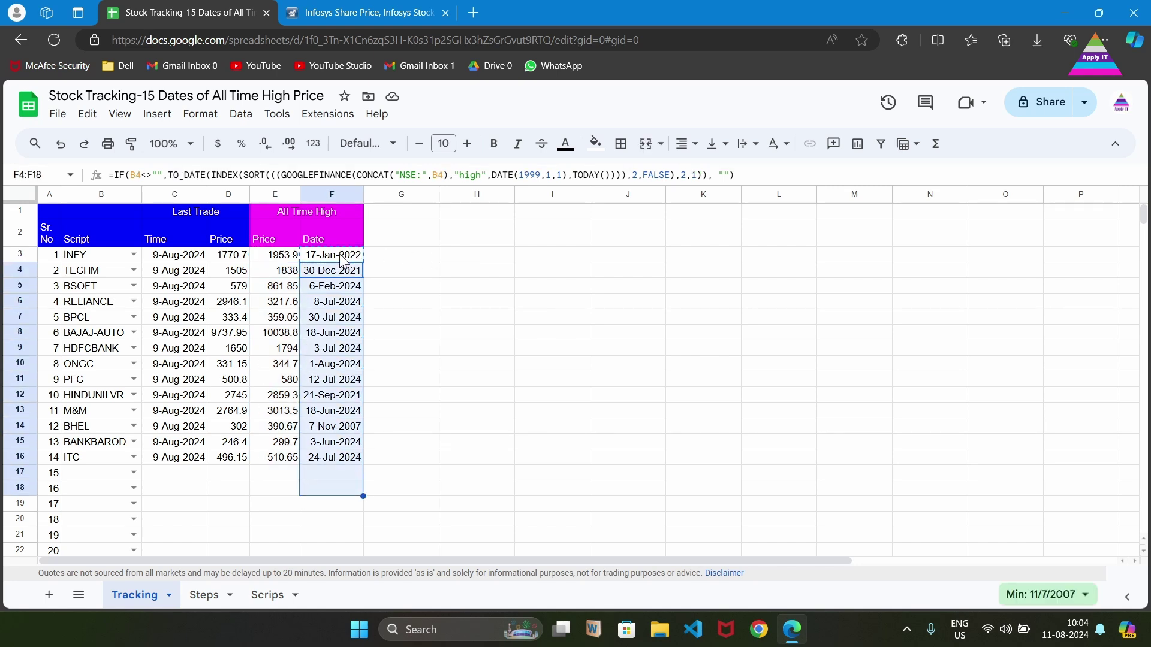
{"action": "key", "text": "shift+Up"}
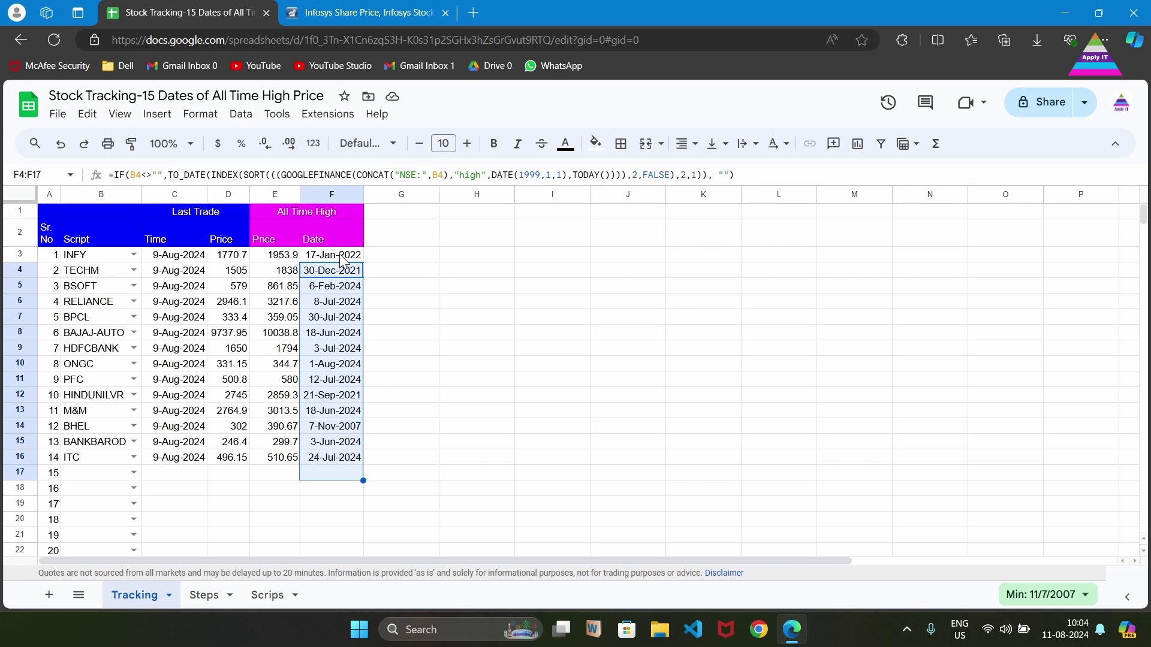
{"action": "left_click", "coordinate": [343, 258]}
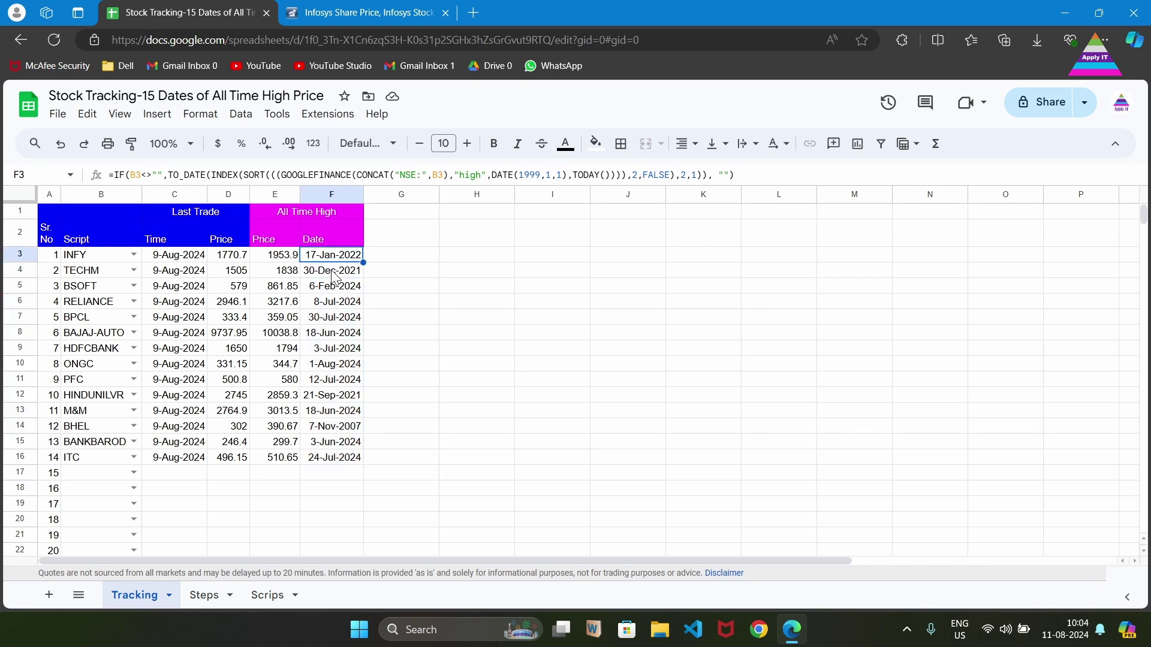
Choose BRITANNIA as the script in B17 and check the all-time-high price and date formulas in its row
{"action": "left_click", "coordinate": [134, 473]}
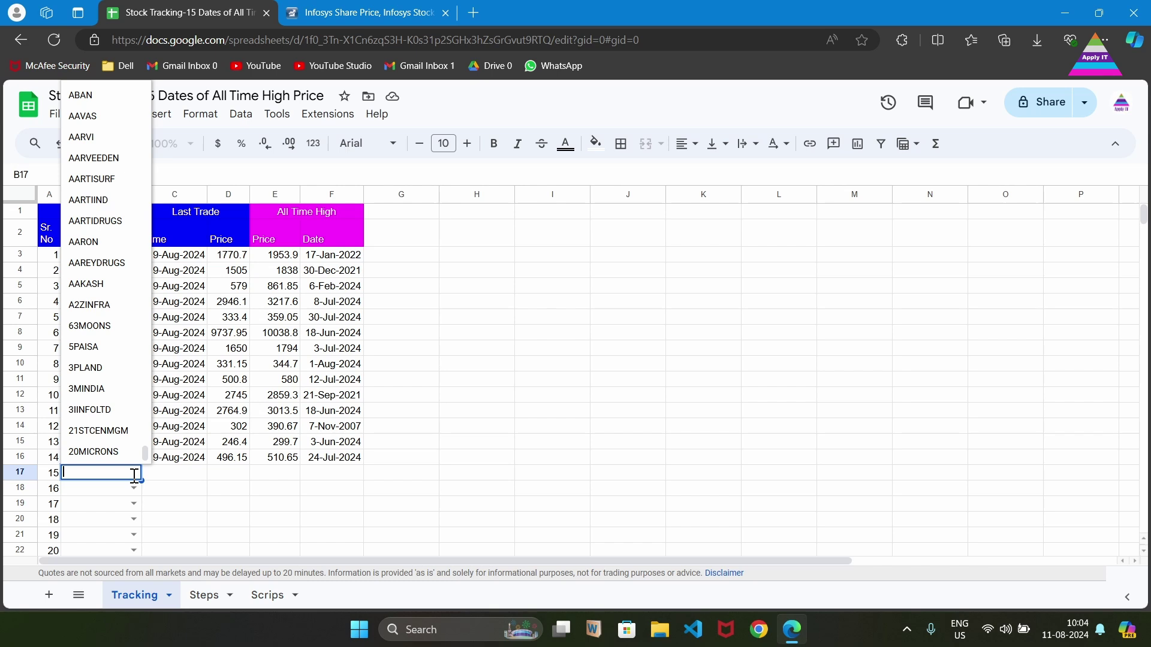
{"action": "type", "text": "Bri"}
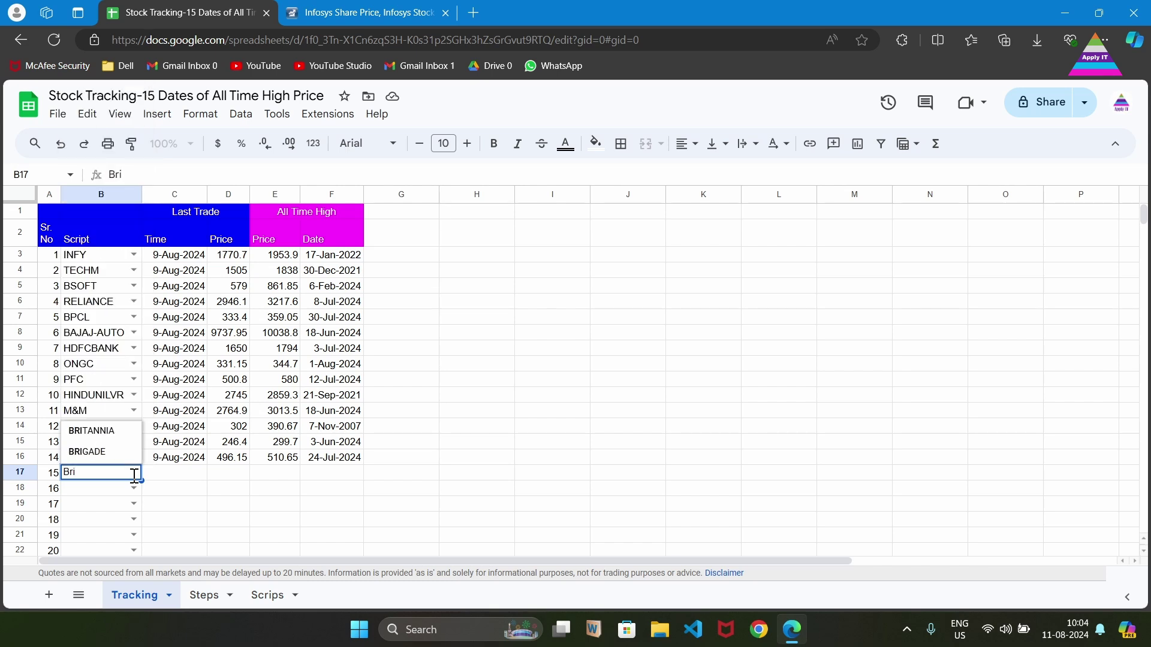
{"action": "left_click", "coordinate": [93, 431]}
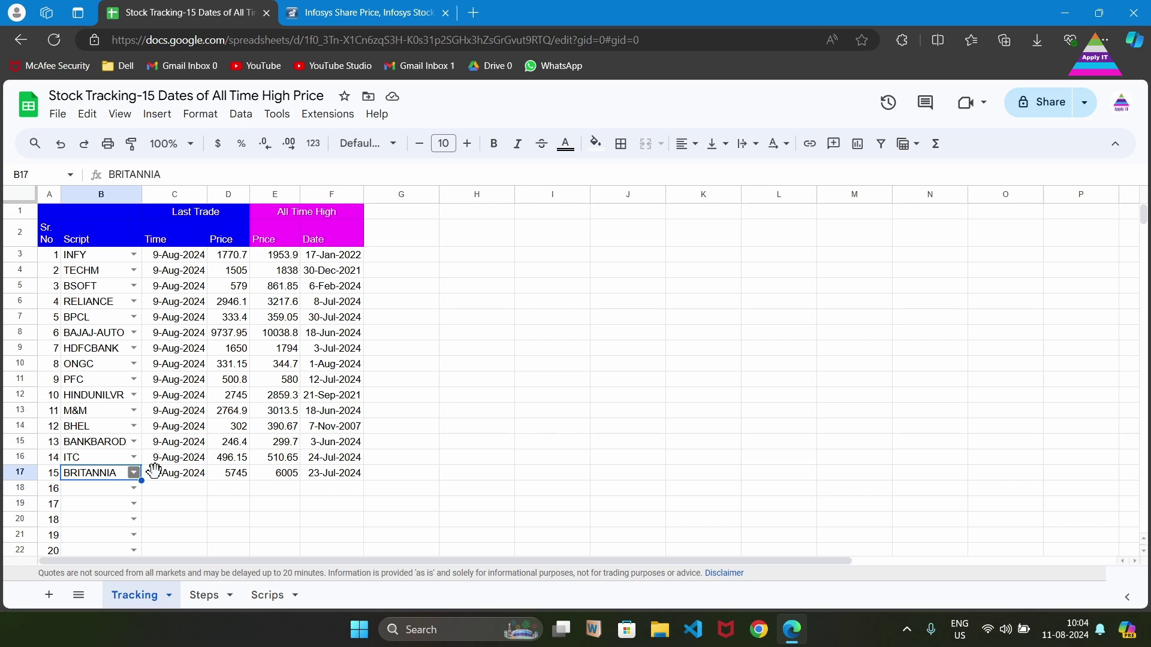
{"action": "left_click", "coordinate": [271, 477]}
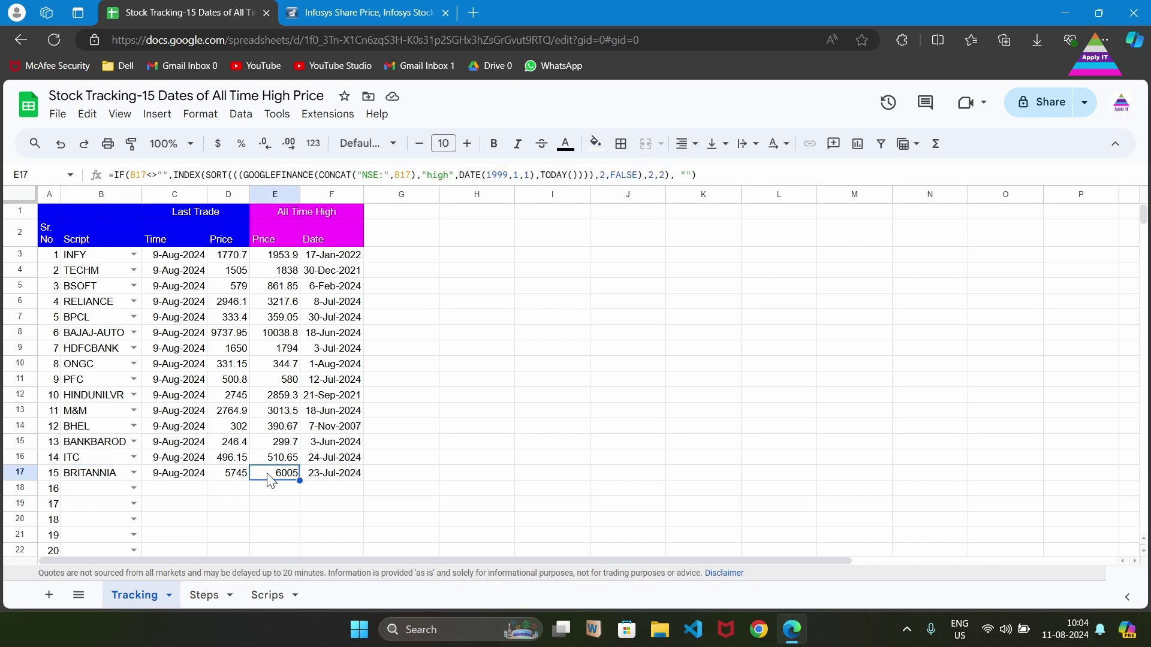
{"action": "left_click", "coordinate": [334, 478]}
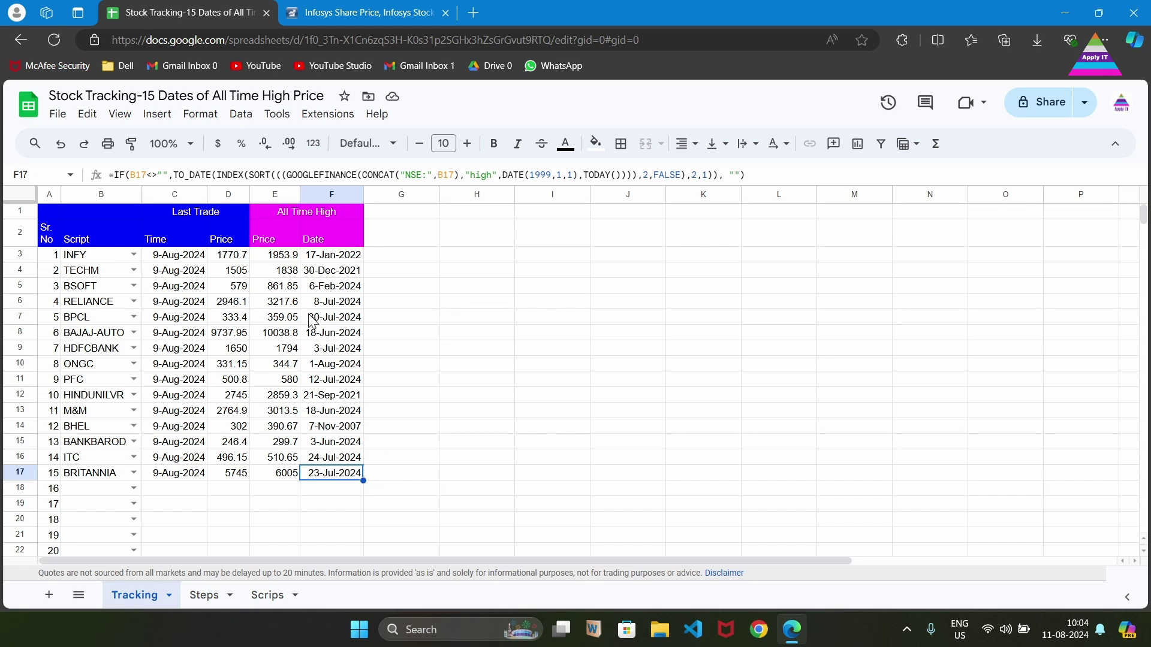
Compare the INFY all-time-high price in E3 with the All Time High figure on Moneycontrol's Infosys page
{"action": "left_click", "coordinate": [277, 257]}
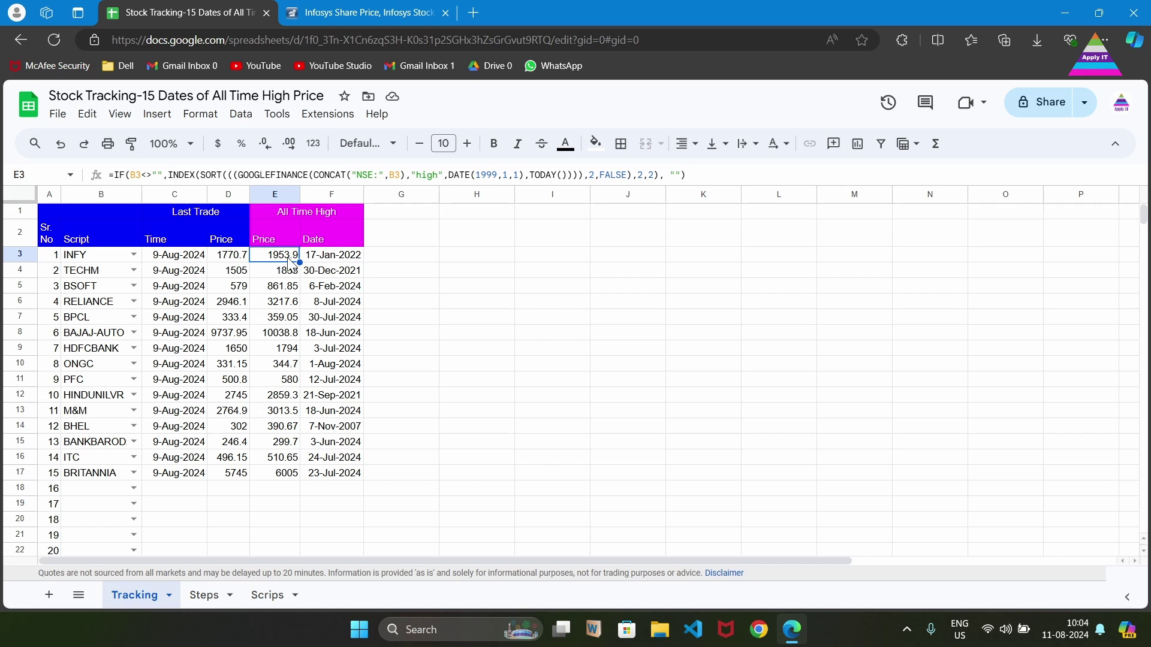
{"action": "left_click", "coordinate": [352, 12]}
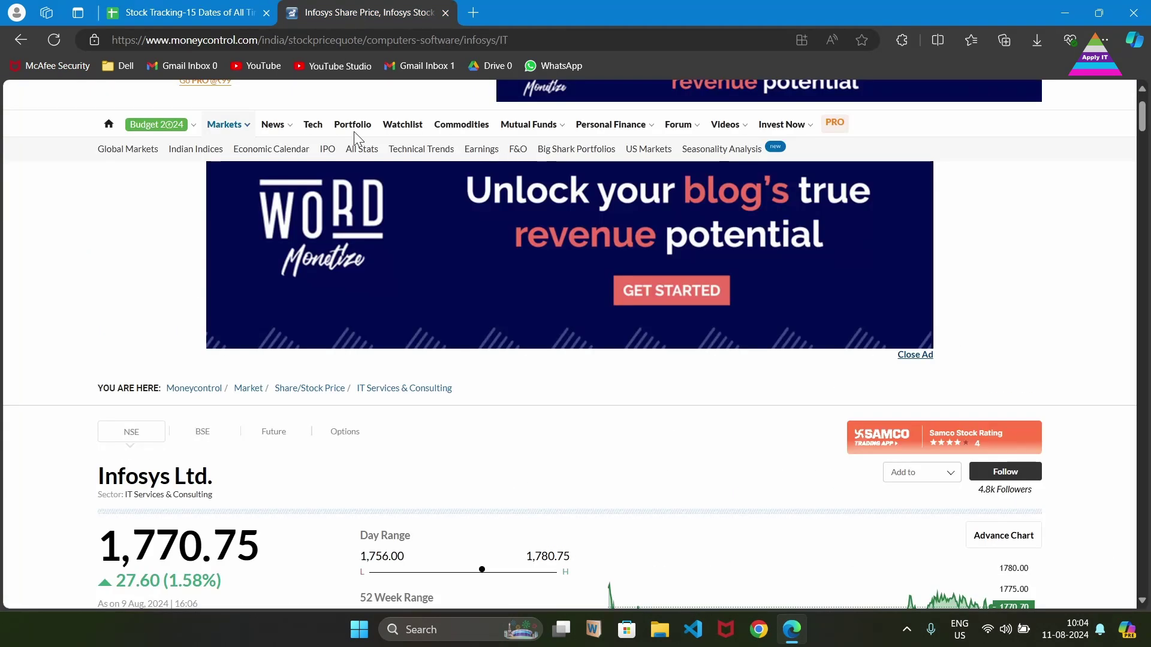
{"action": "scroll", "coordinate": [621, 326], "scroll_direction": "up", "scroll_amount": 2}
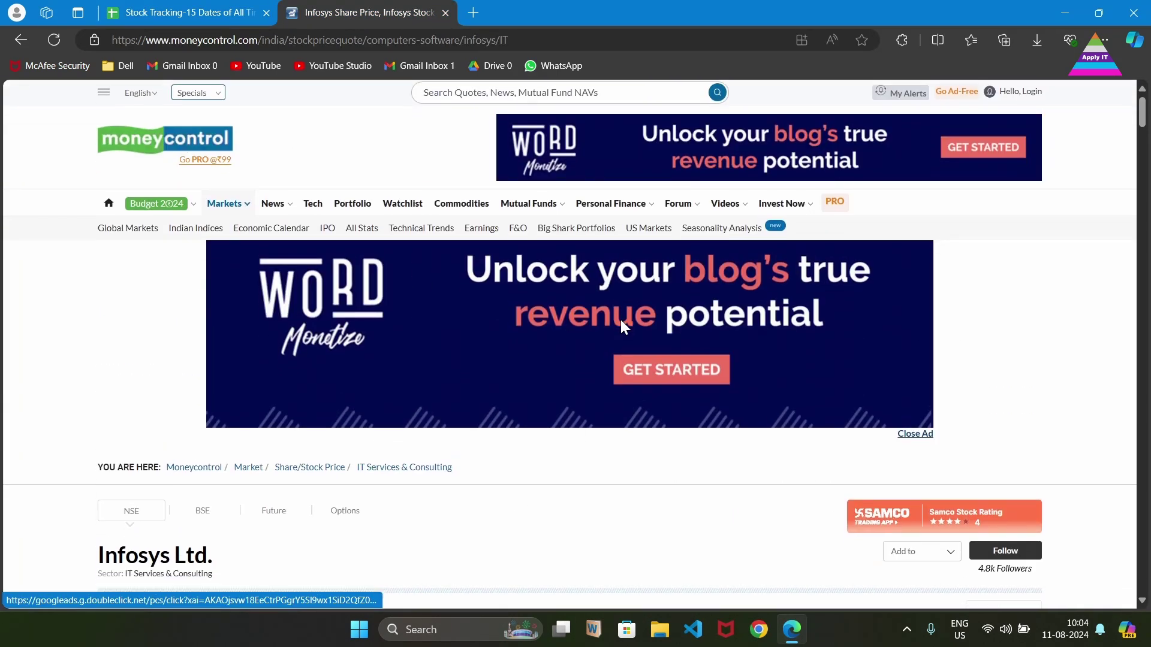
{"action": "left_click", "coordinate": [479, 94]}
{"action": "left_click", "coordinate": [380, 128]}
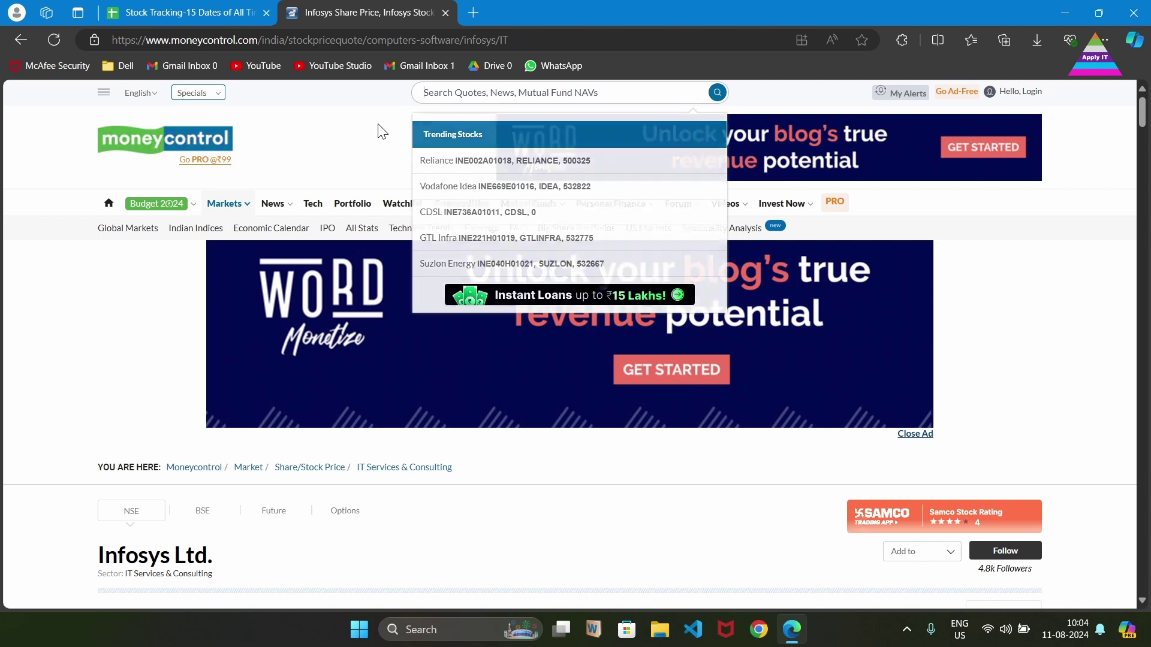
{"action": "scroll", "coordinate": [501, 329], "scroll_direction": "down", "scroll_amount": 5}
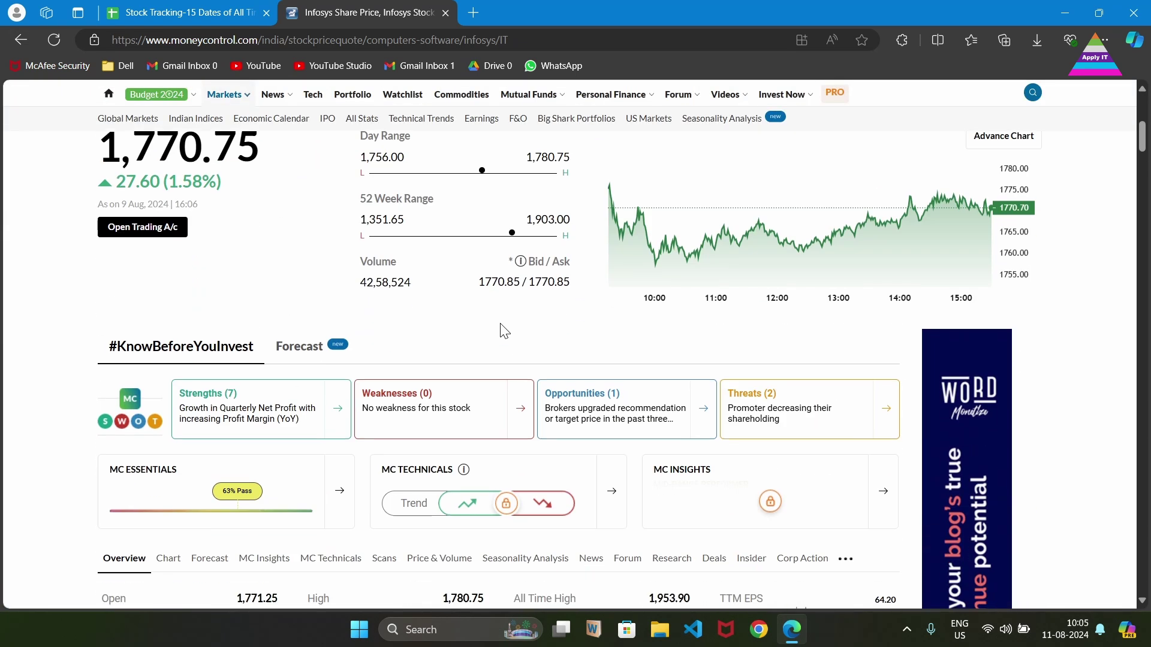
{"action": "scroll", "coordinate": [502, 329], "scroll_direction": "down", "scroll_amount": 6}
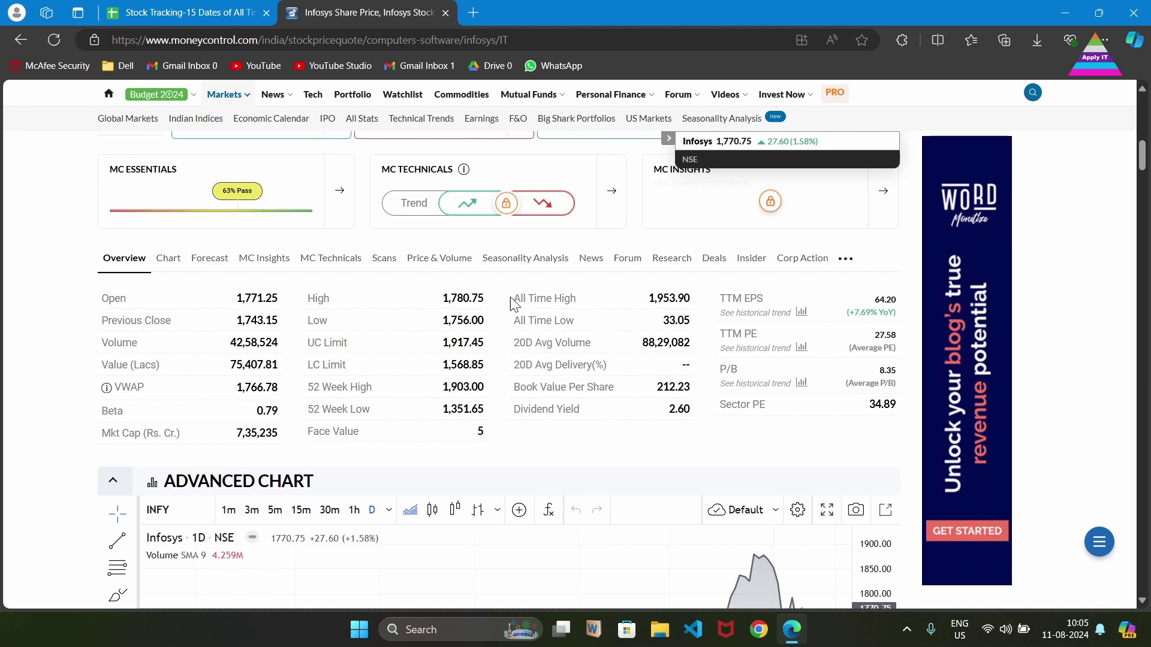
{"action": "left_click_drag", "start_coordinate": [513, 303], "coordinate": [662, 310]}
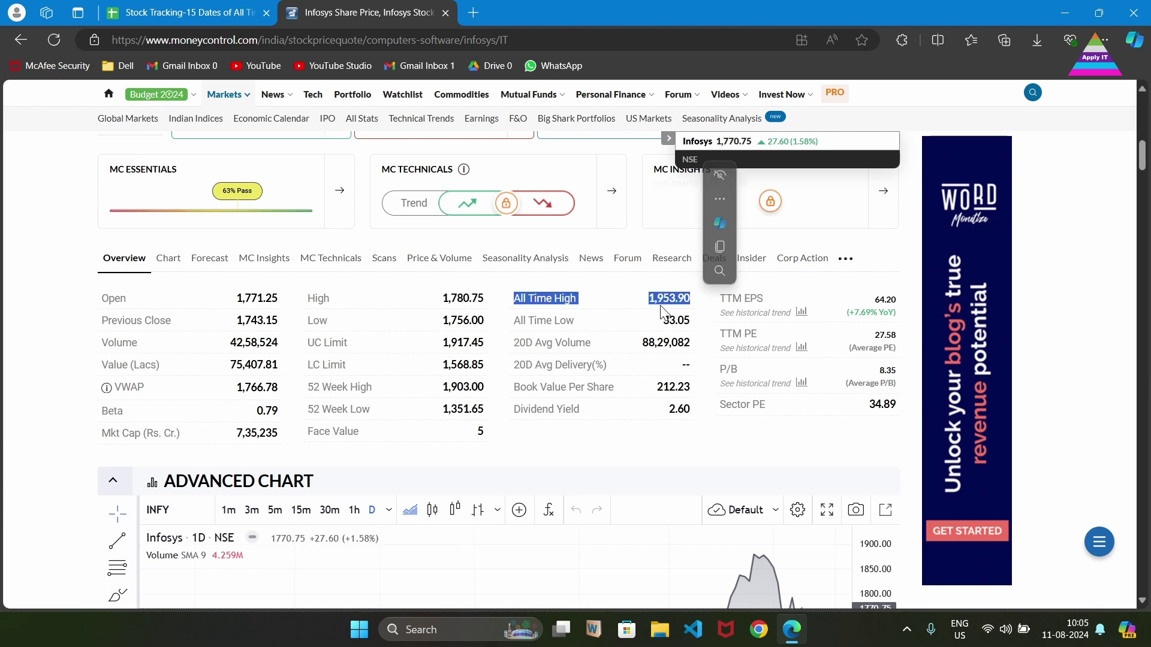
{"action": "left_click", "coordinate": [202, 19]}
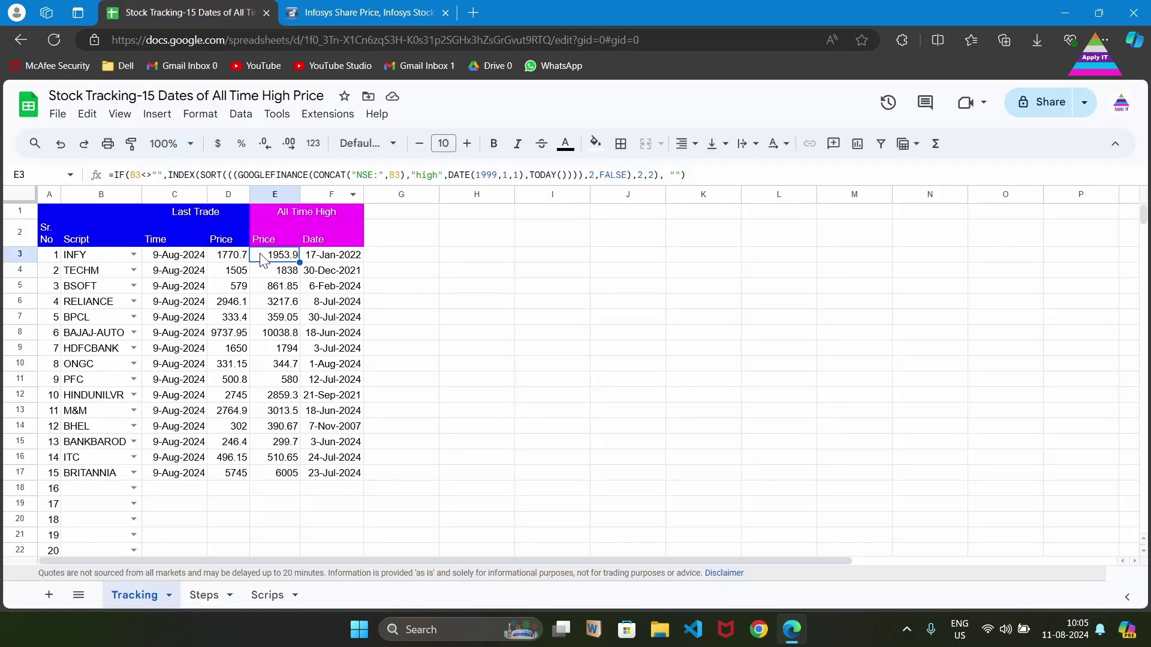
Examine Moneycontrol's Infosys Advanced Chart back to 2021 for the price peak and compare its date with INFY's all-time-high date in the Tracking sheet
{"action": "left_click", "coordinate": [359, 13]}
{"action": "scroll", "coordinate": [759, 452], "scroll_direction": "down", "scroll_amount": 1}
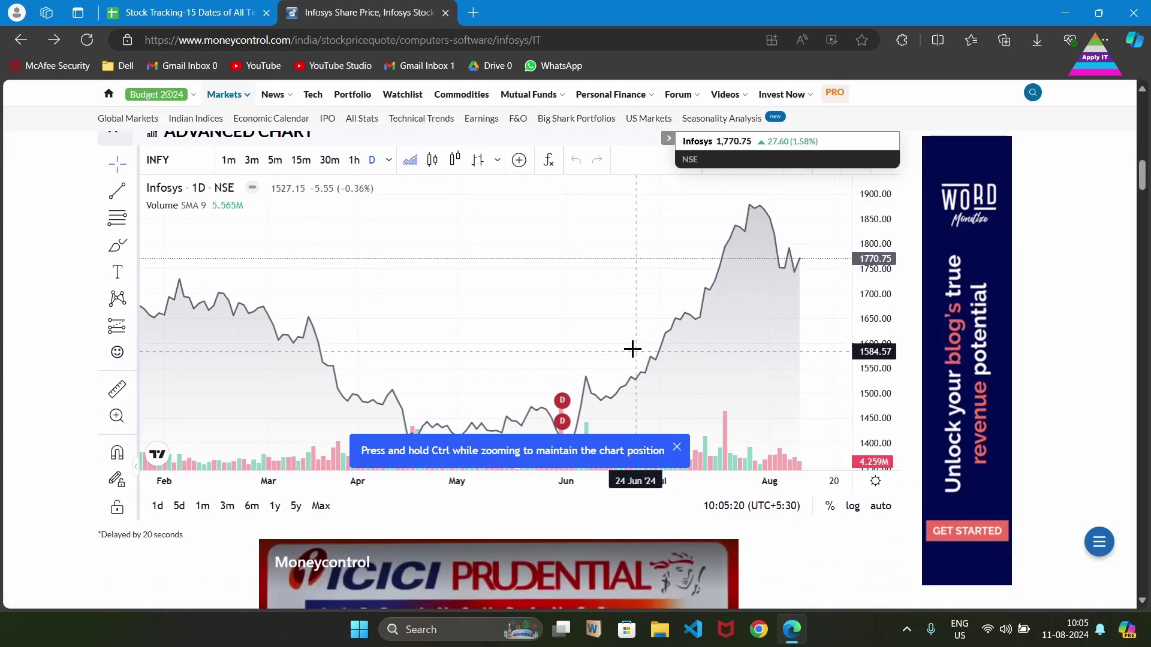
{"action": "scroll", "coordinate": [614, 336], "scroll_direction": "up", "scroll_amount": 1}
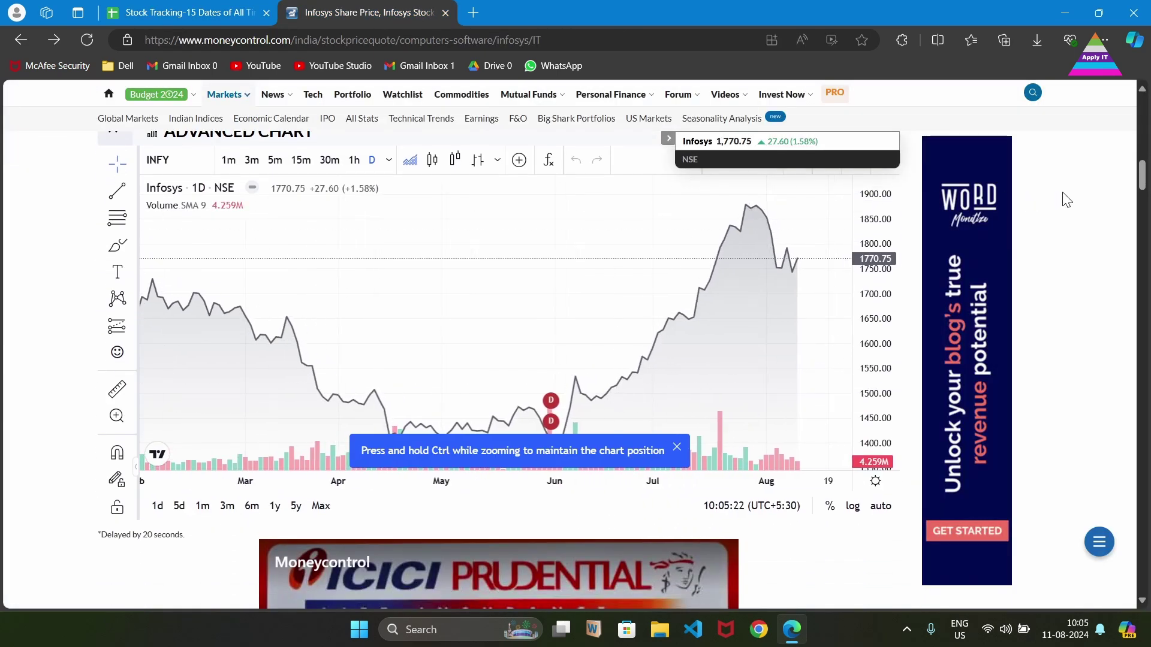
{"action": "scroll", "coordinate": [1063, 197], "scroll_direction": "up", "scroll_amount": 1}
{"action": "scroll", "coordinate": [516, 309], "scroll_direction": "down", "scroll_amount": 5}
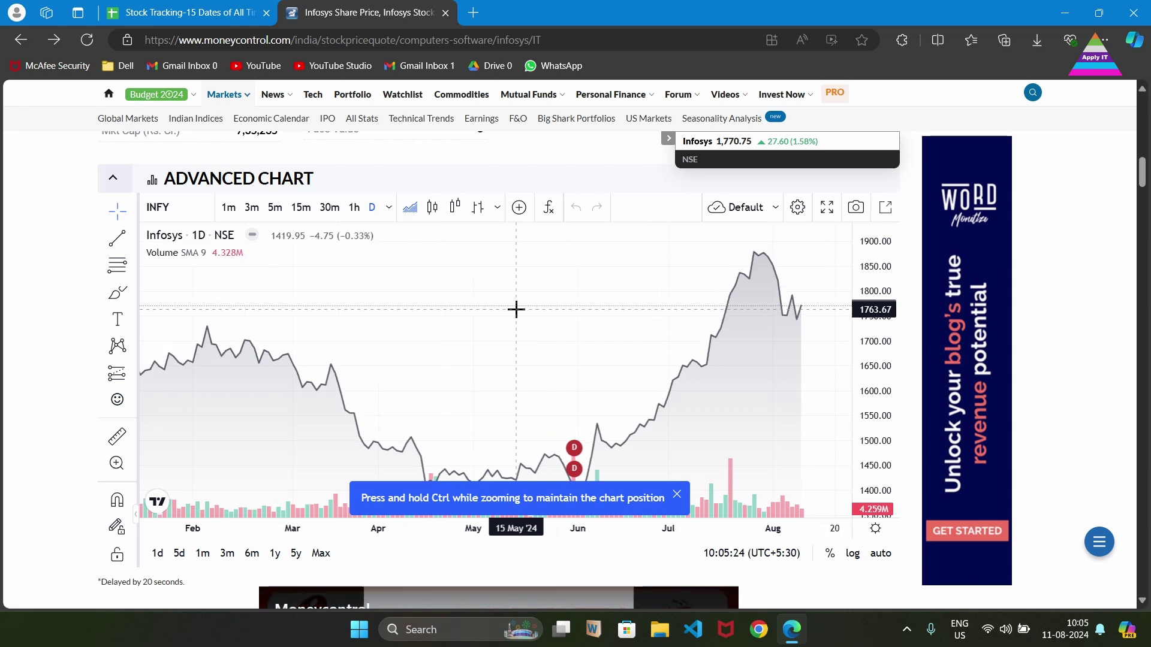
{"action": "scroll", "coordinate": [515, 309], "scroll_direction": "down", "scroll_amount": 5}
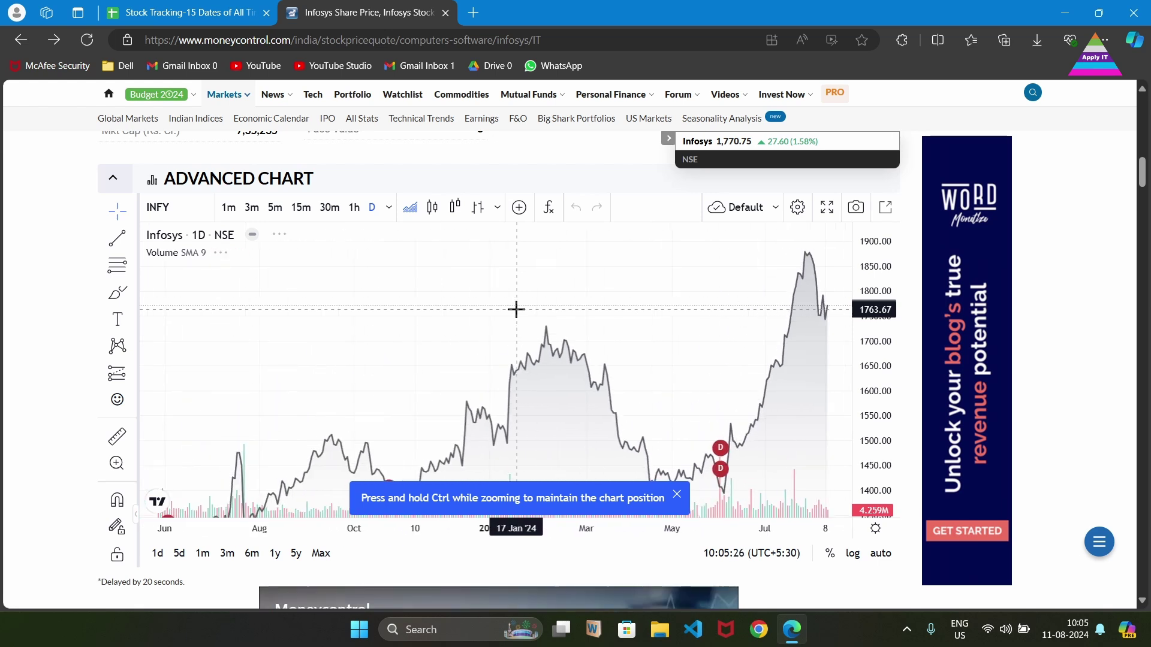
{"action": "scroll", "coordinate": [515, 309], "scroll_direction": "down", "scroll_amount": 5}
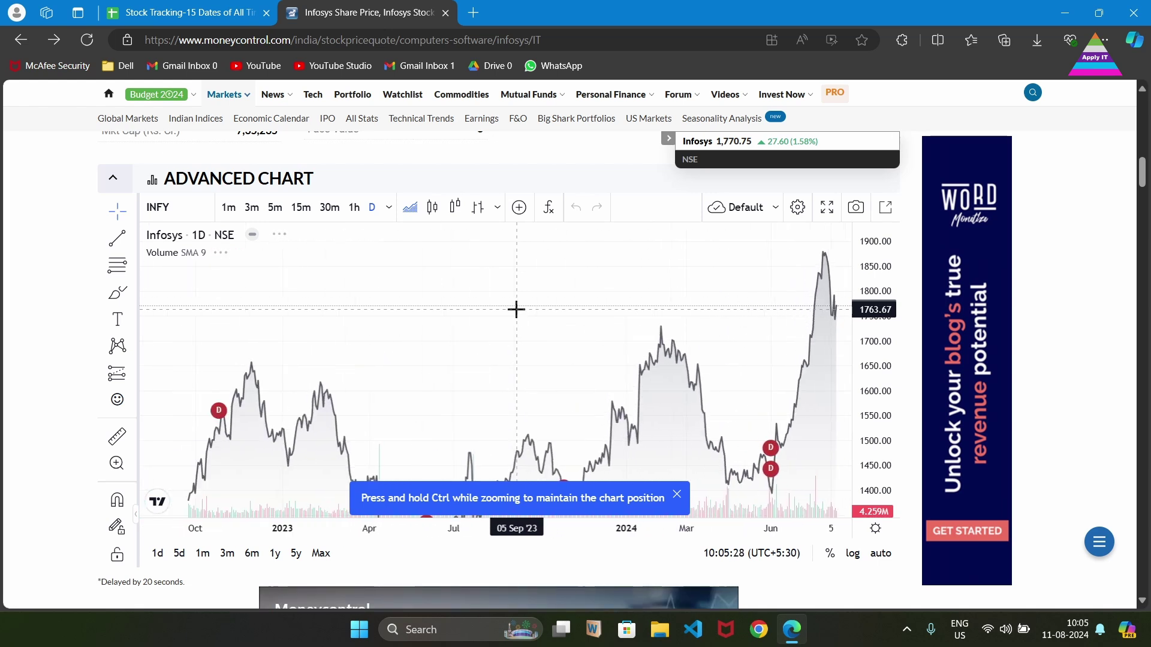
{"action": "scroll", "coordinate": [516, 309], "scroll_direction": "down", "scroll_amount": 5}
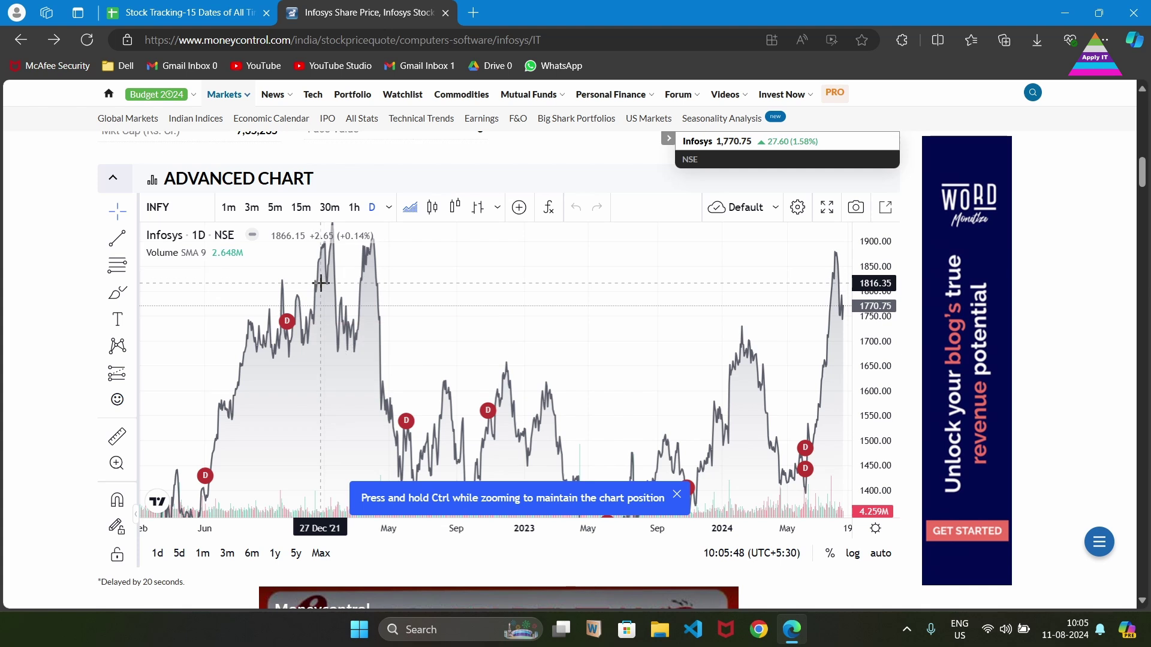
{"action": "left_click", "coordinate": [186, 8]}
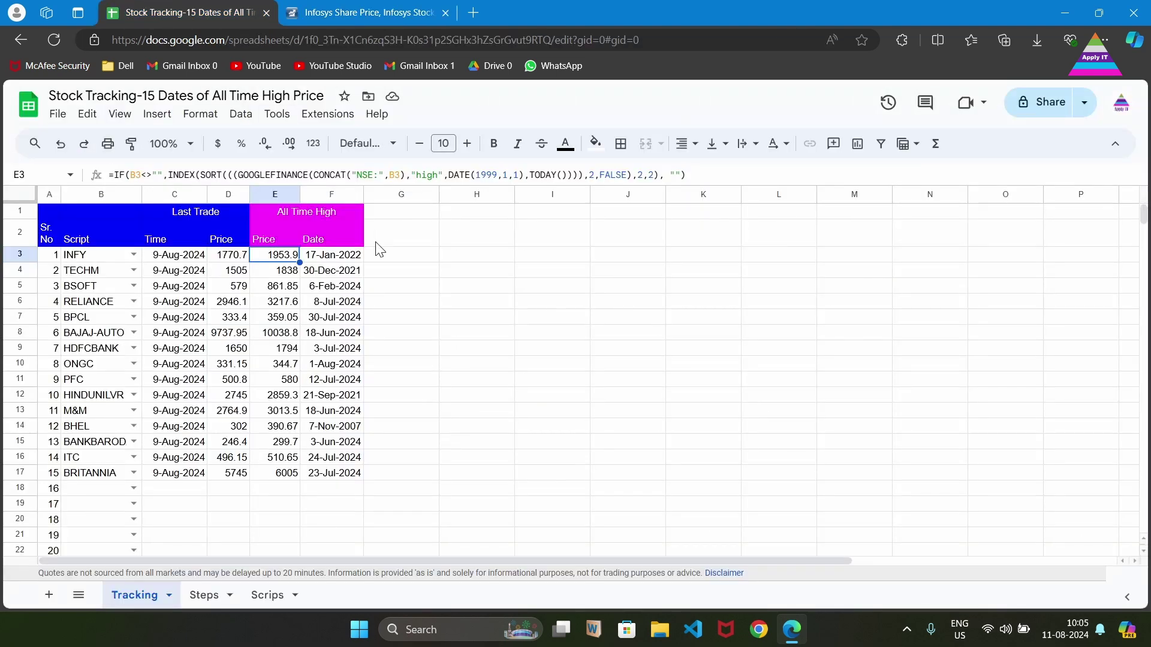